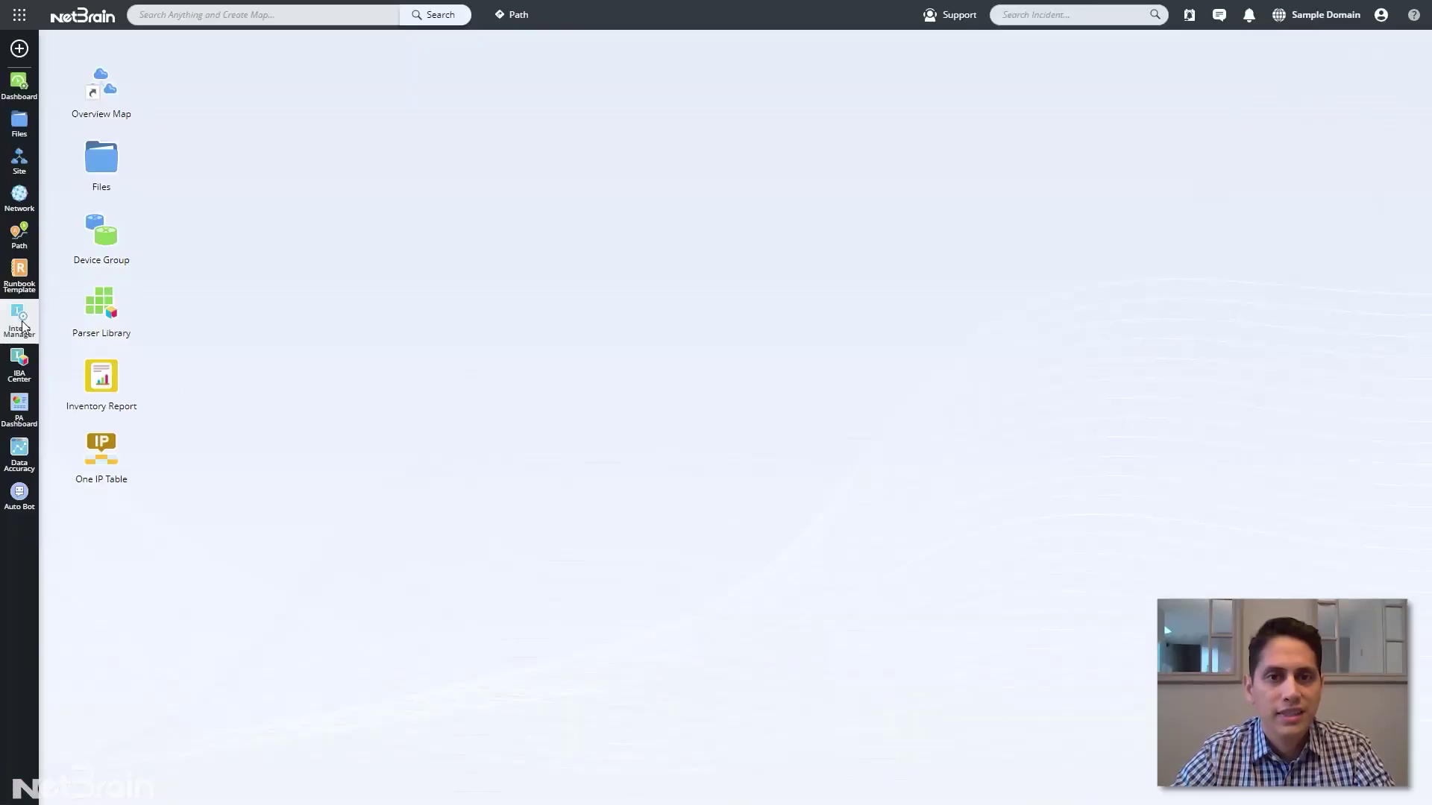
# - Create a new intent in Intent Manager titled 'BGP Neighbor Status'
pyautogui.click(18, 319)
pyautogui.click(362, 111)
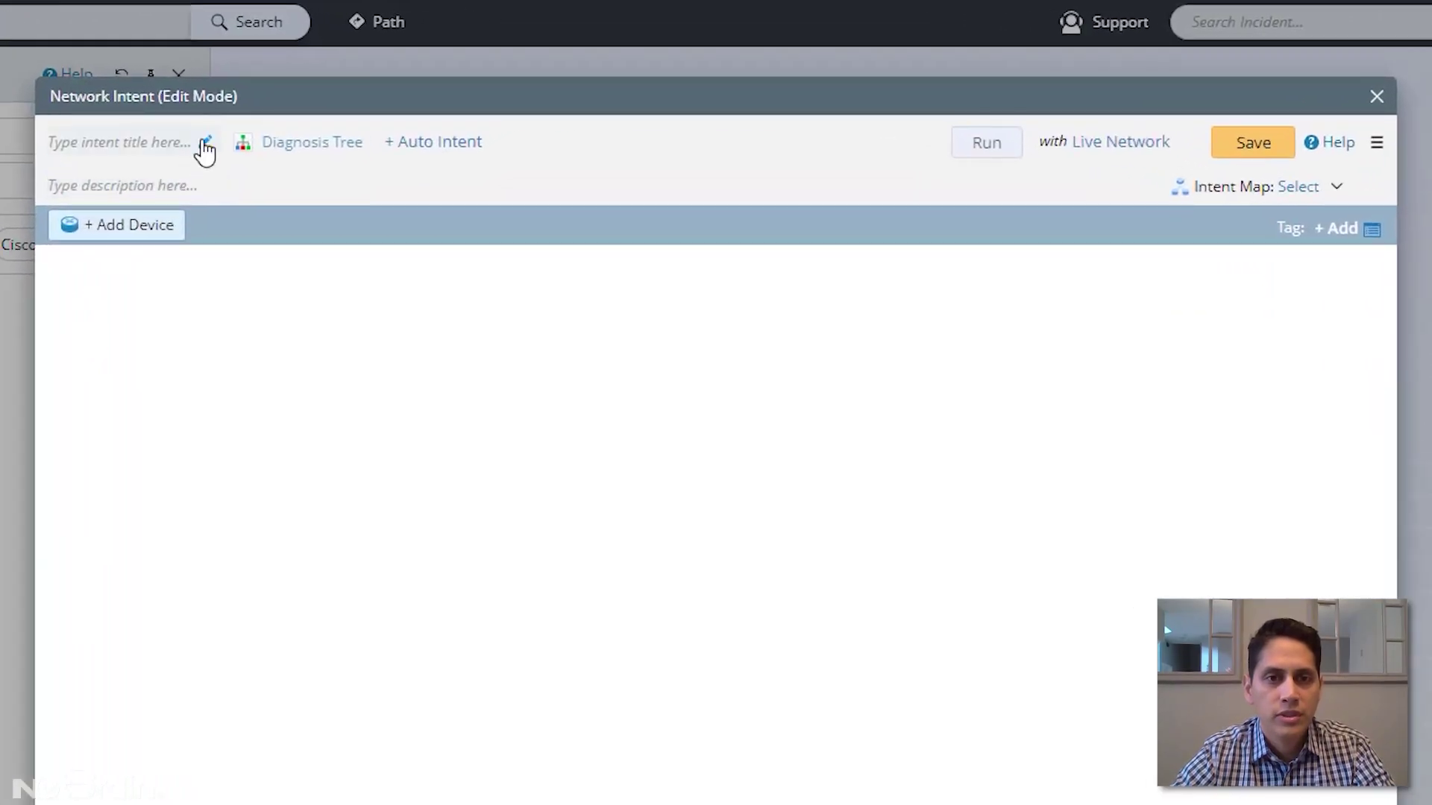
pyautogui.click(206, 144)
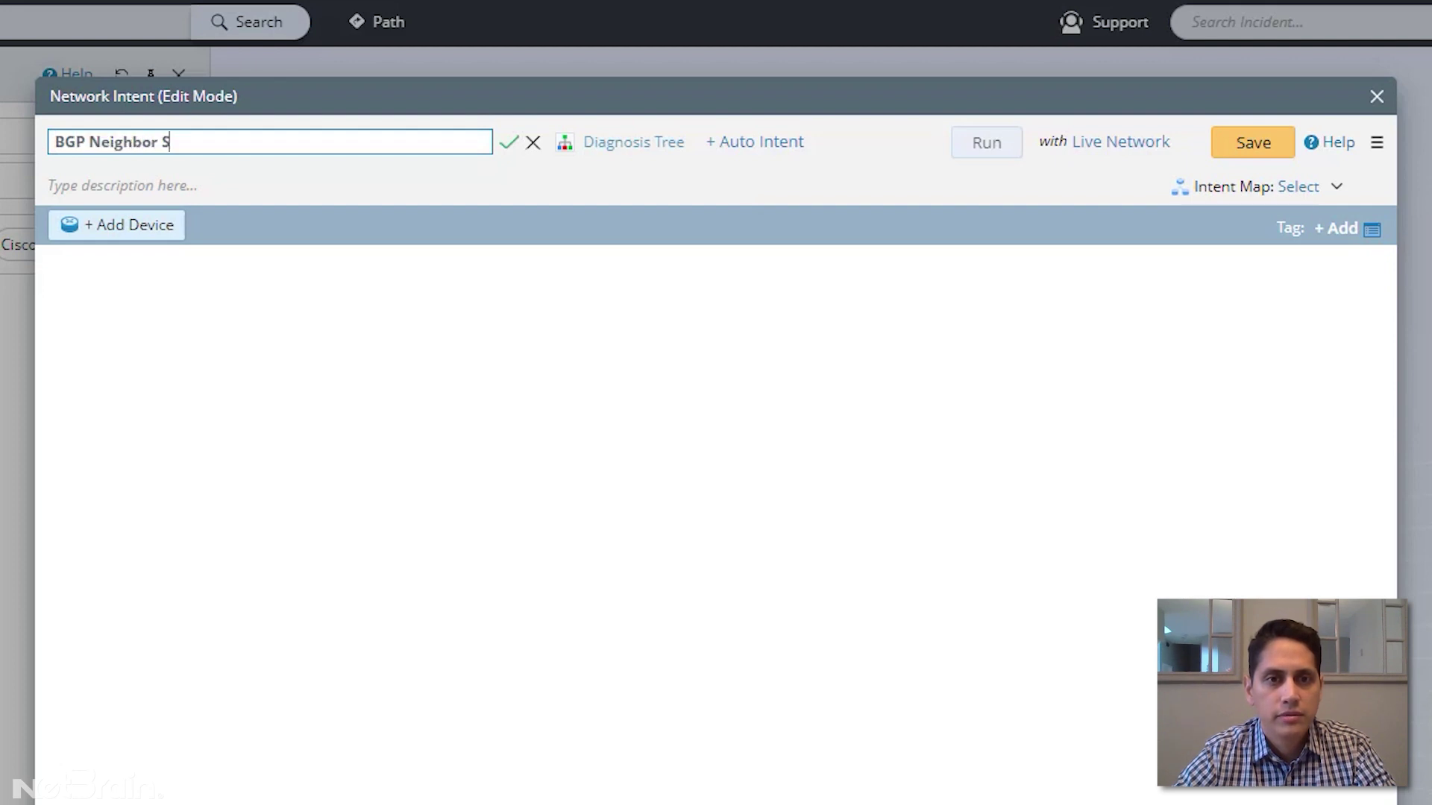
pyautogui.write('tatus')
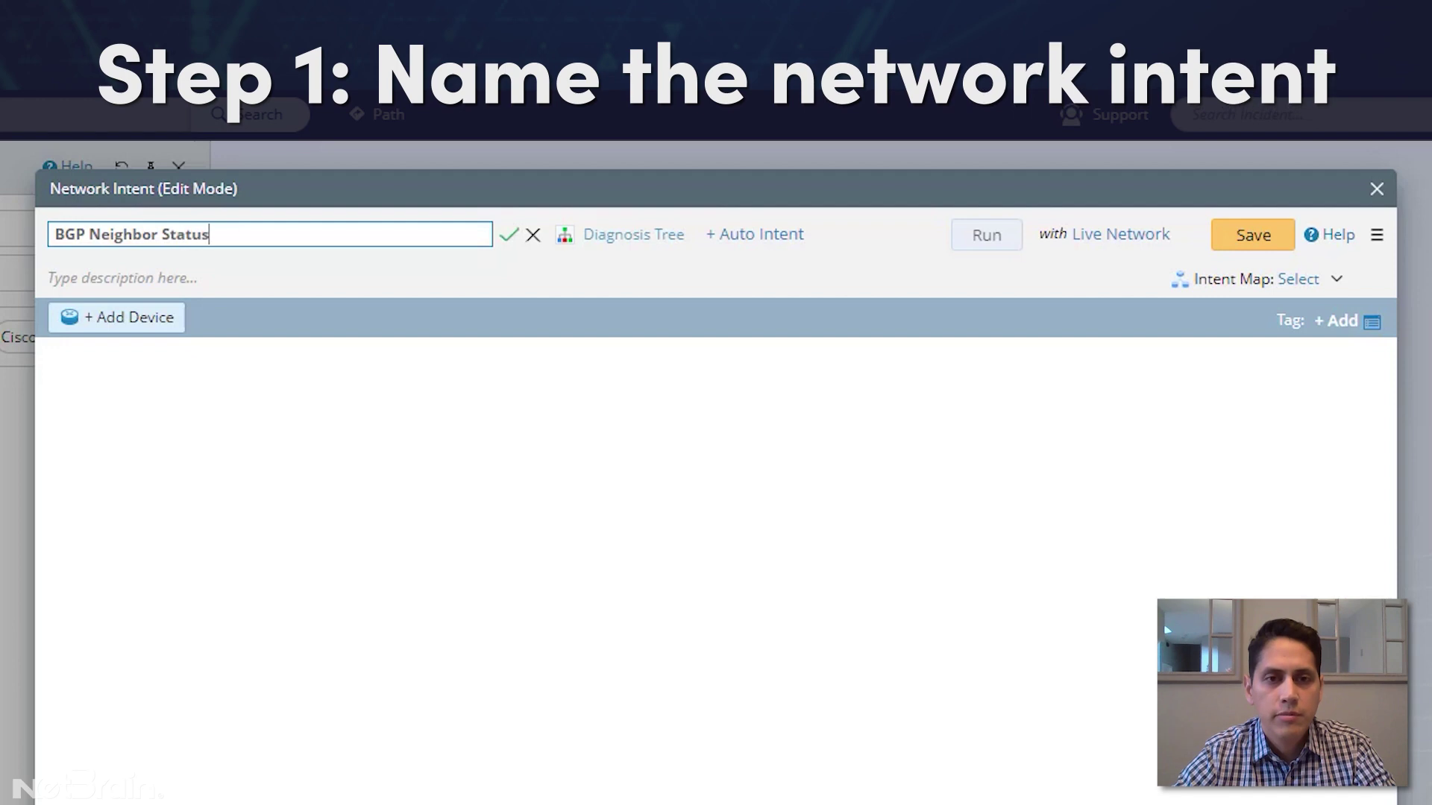
pyautogui.click(511, 237)
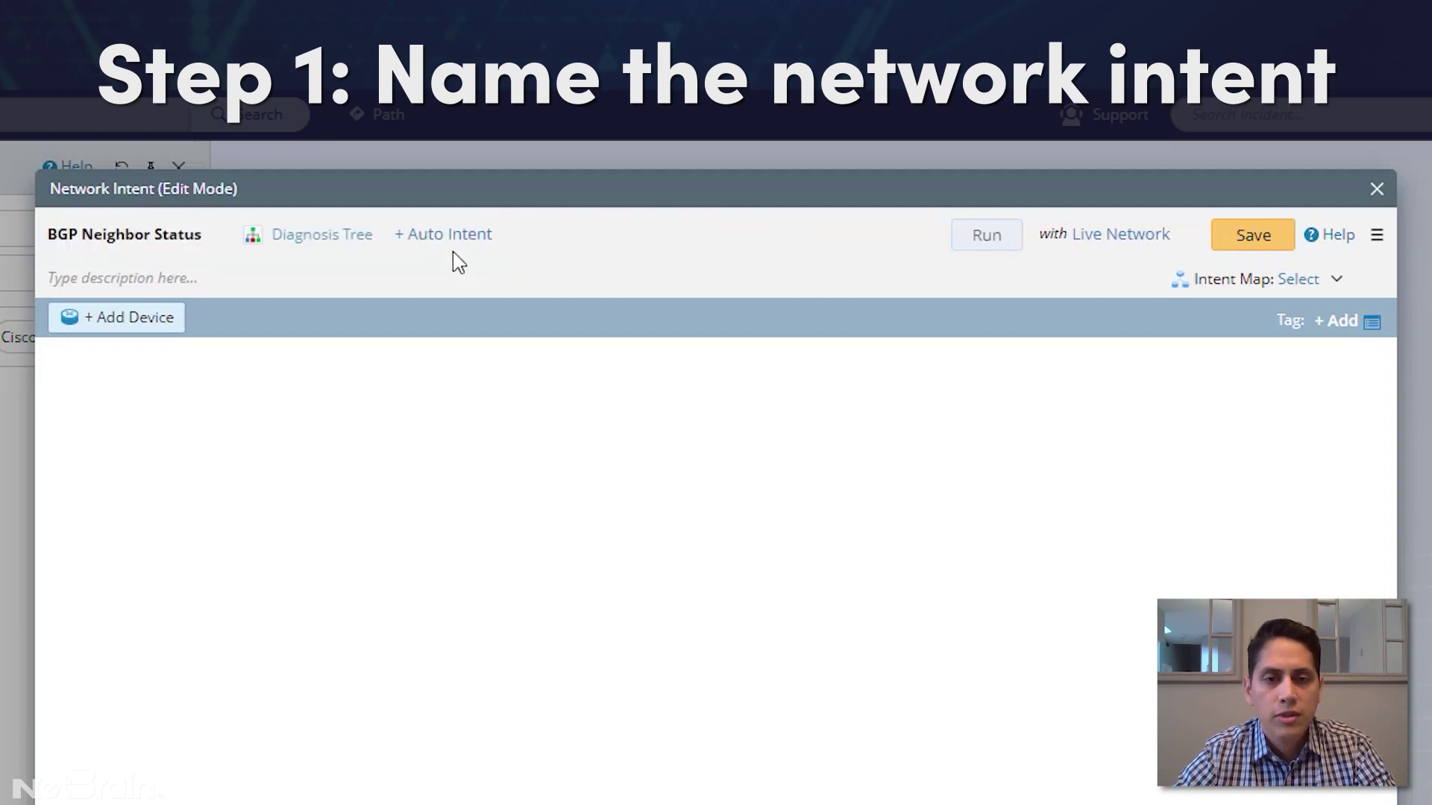
# - Add router US-BOS-R1 to the intent's selected devices
pyautogui.click(133, 317)
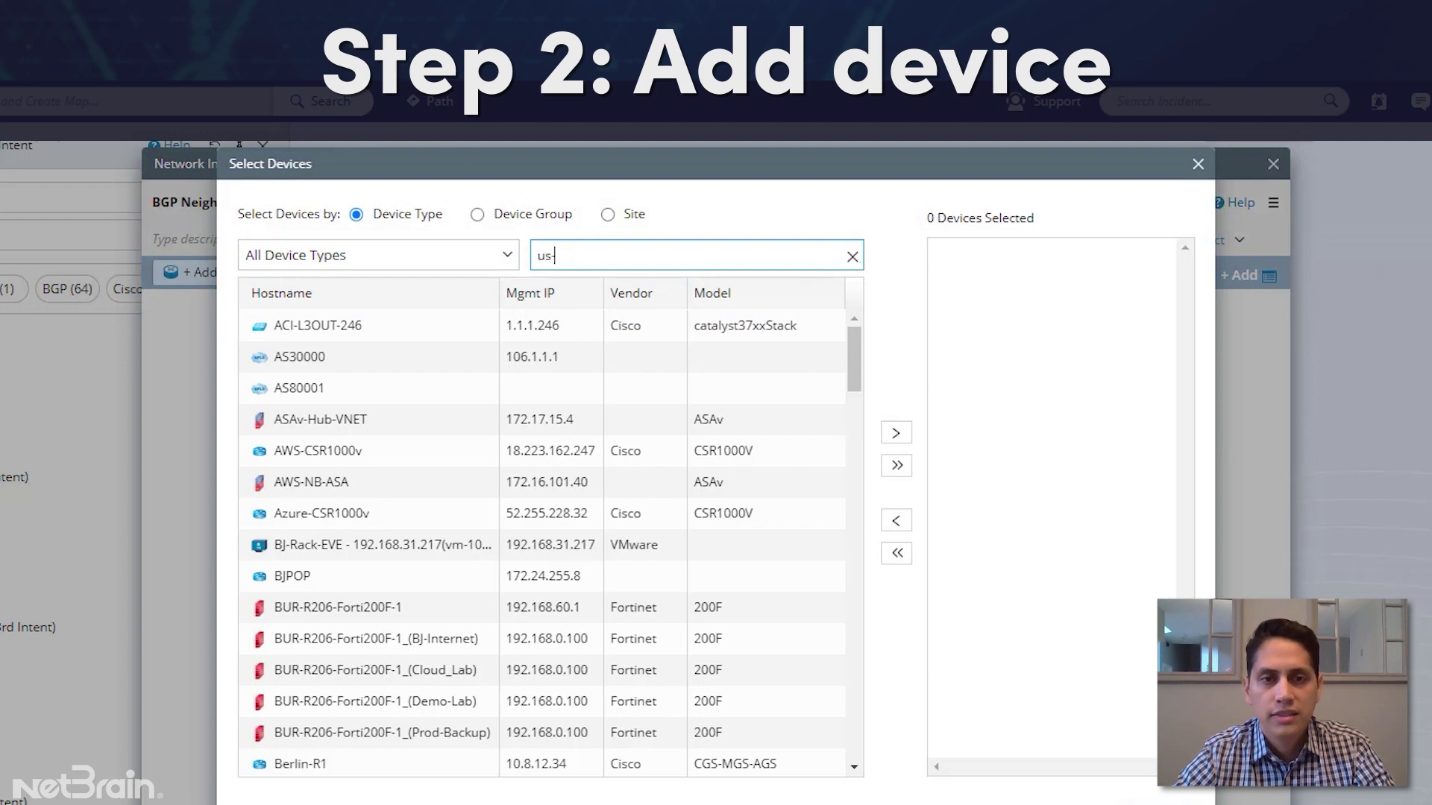
pyautogui.write('s')
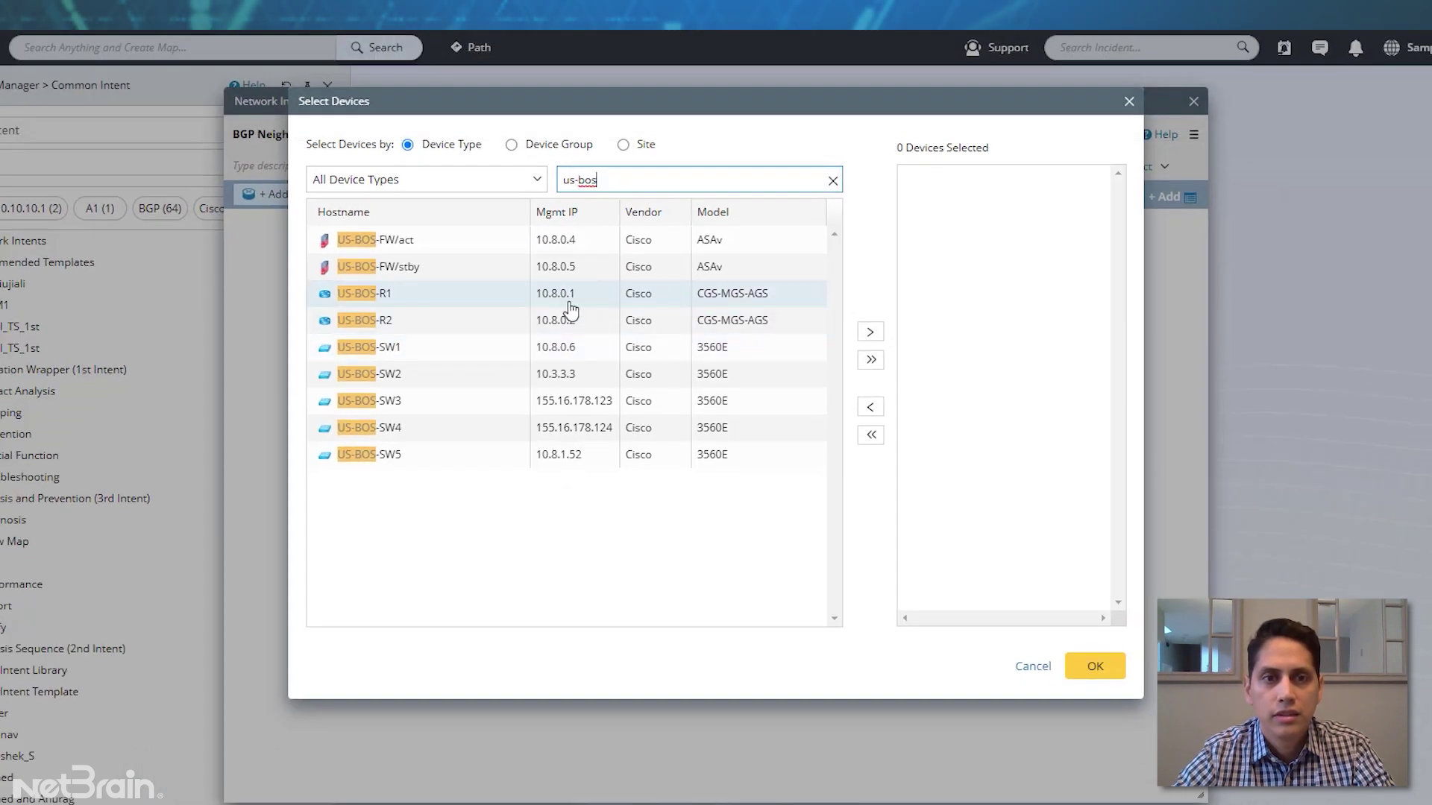
pyautogui.click(537, 294)
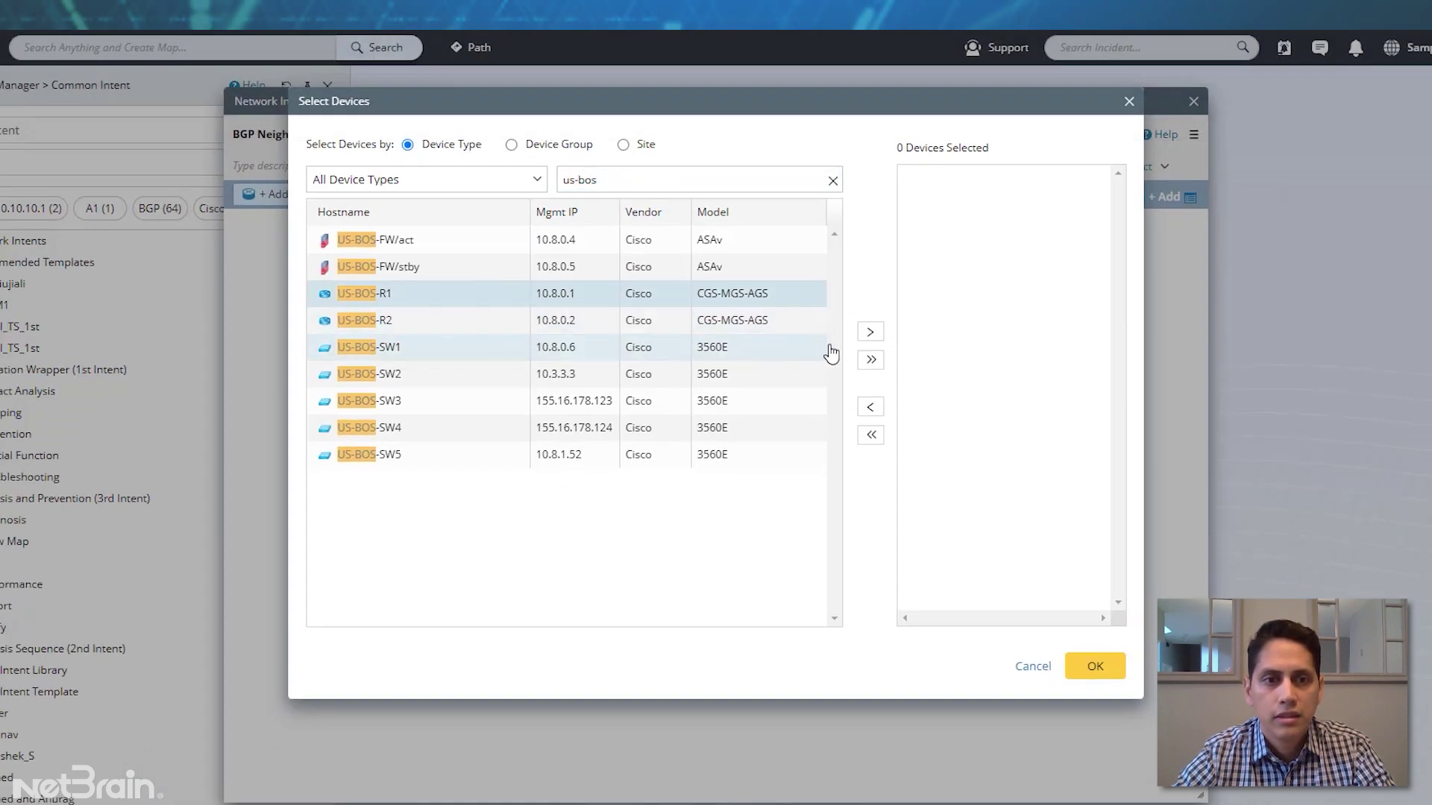
pyautogui.click(869, 334)
pyautogui.click(1096, 666)
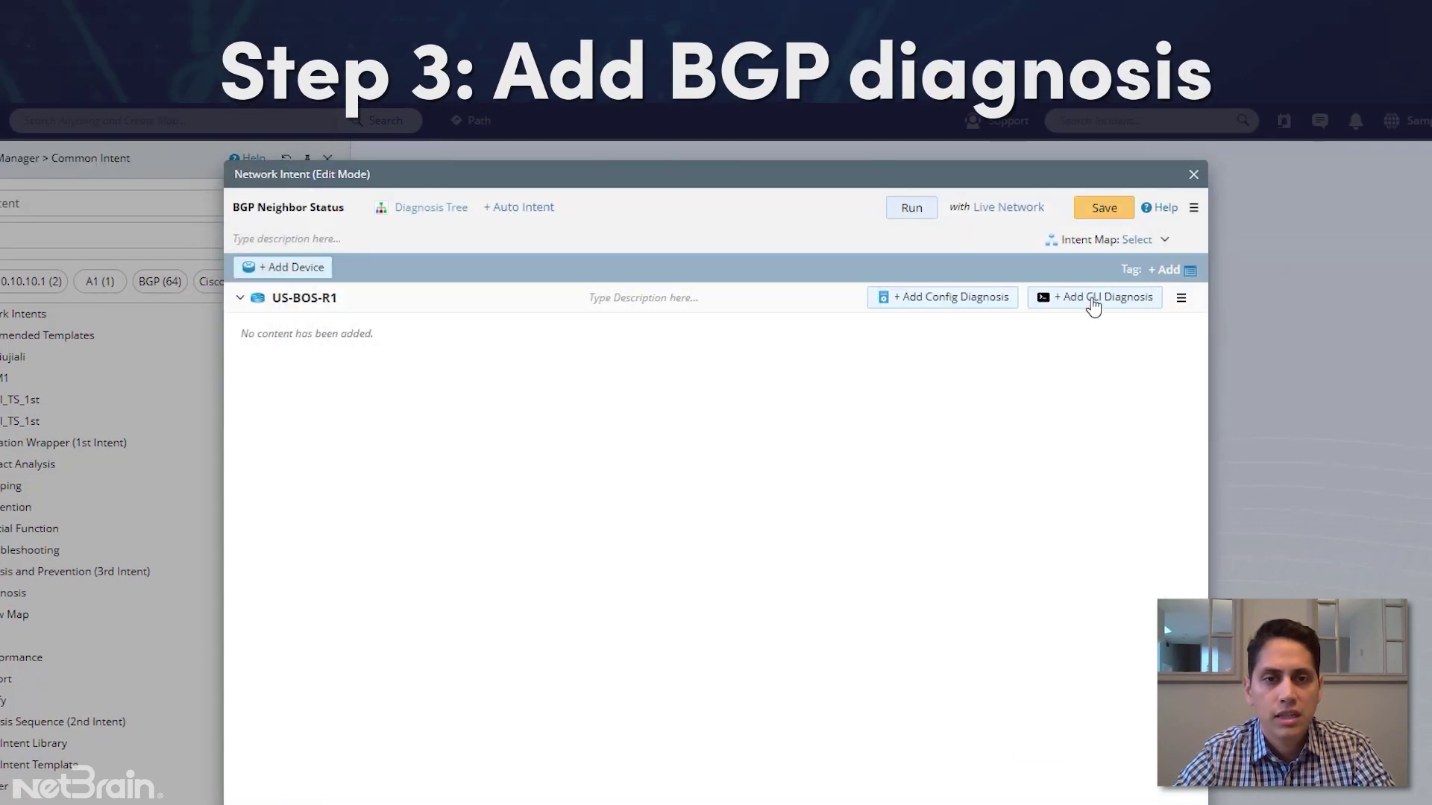
# - Add a show bgp summary diagnosis: Idle, Connect or Active neighbors Error, otherwise Success
pyautogui.click(1094, 299)
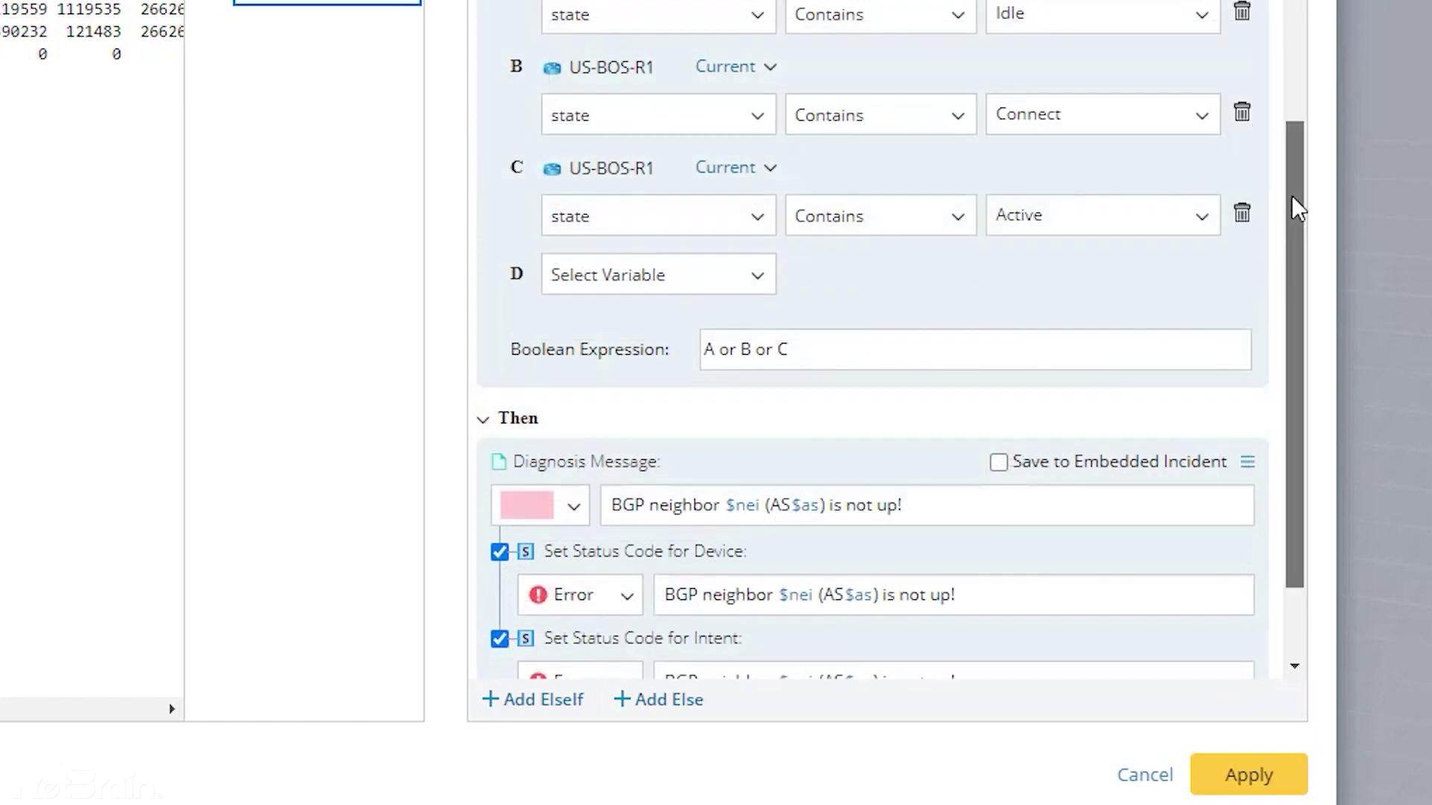
pyautogui.moveTo(1291, 196); pyautogui.dragTo(1290, 319)
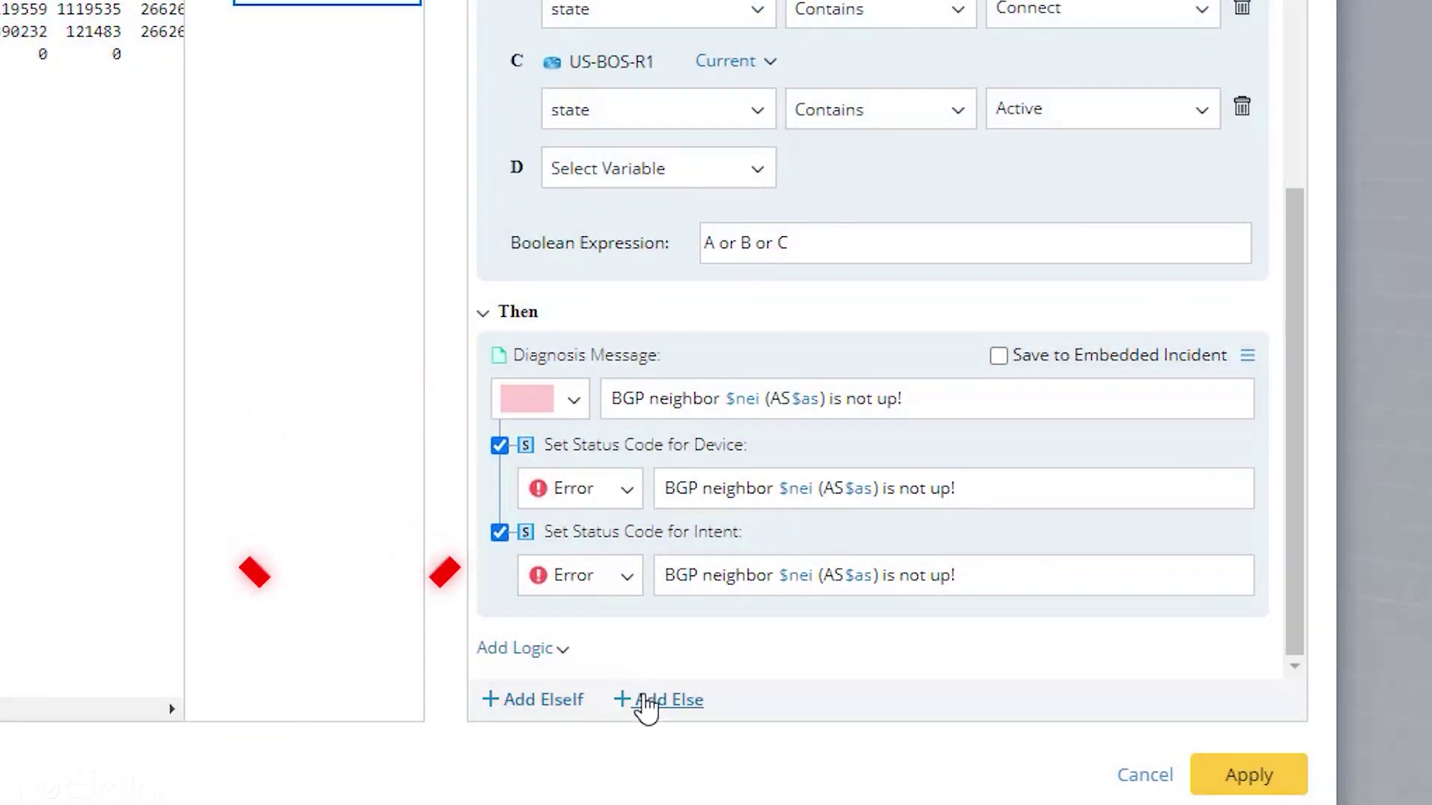
pyautogui.click(661, 699)
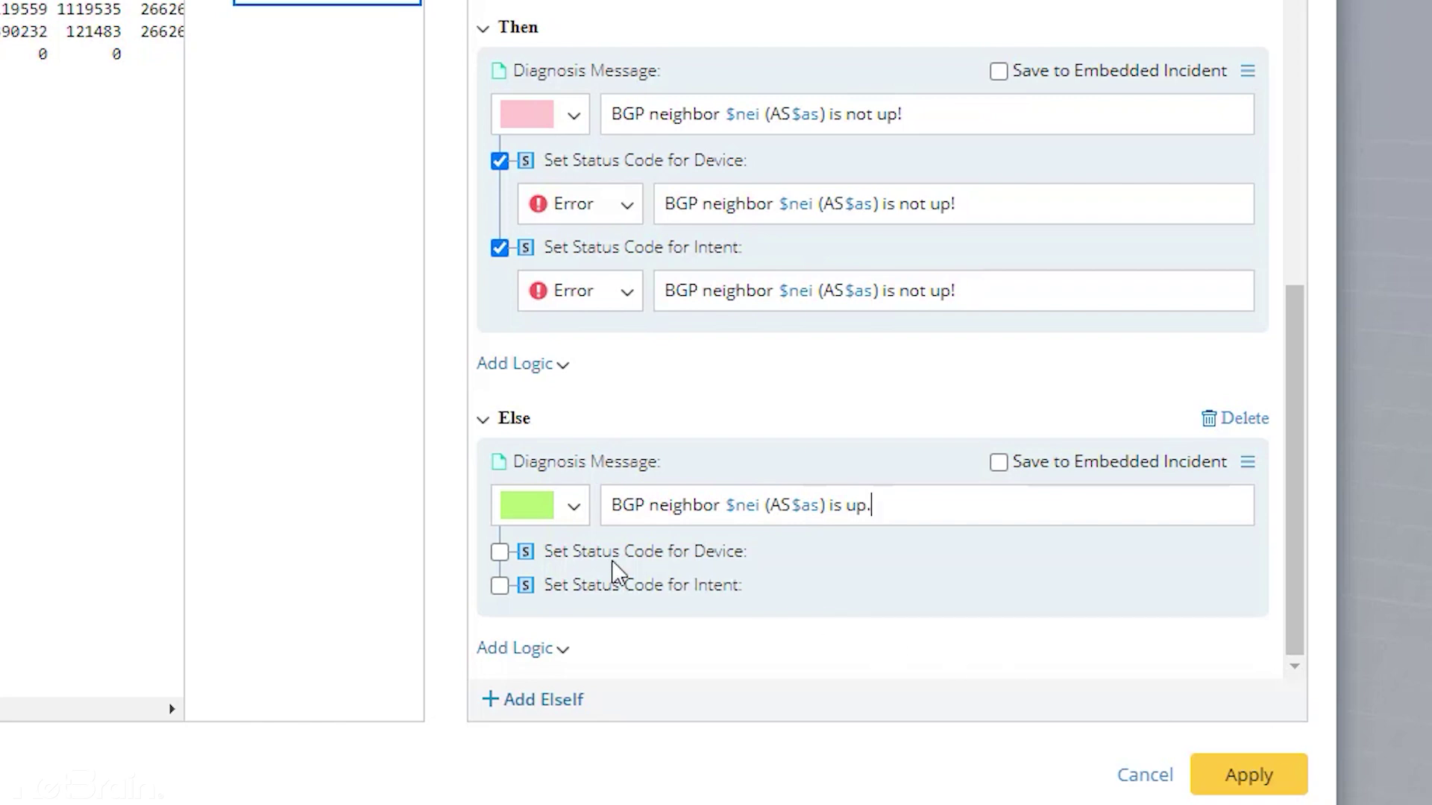
pyautogui.click(499, 552)
pyautogui.click(499, 639)
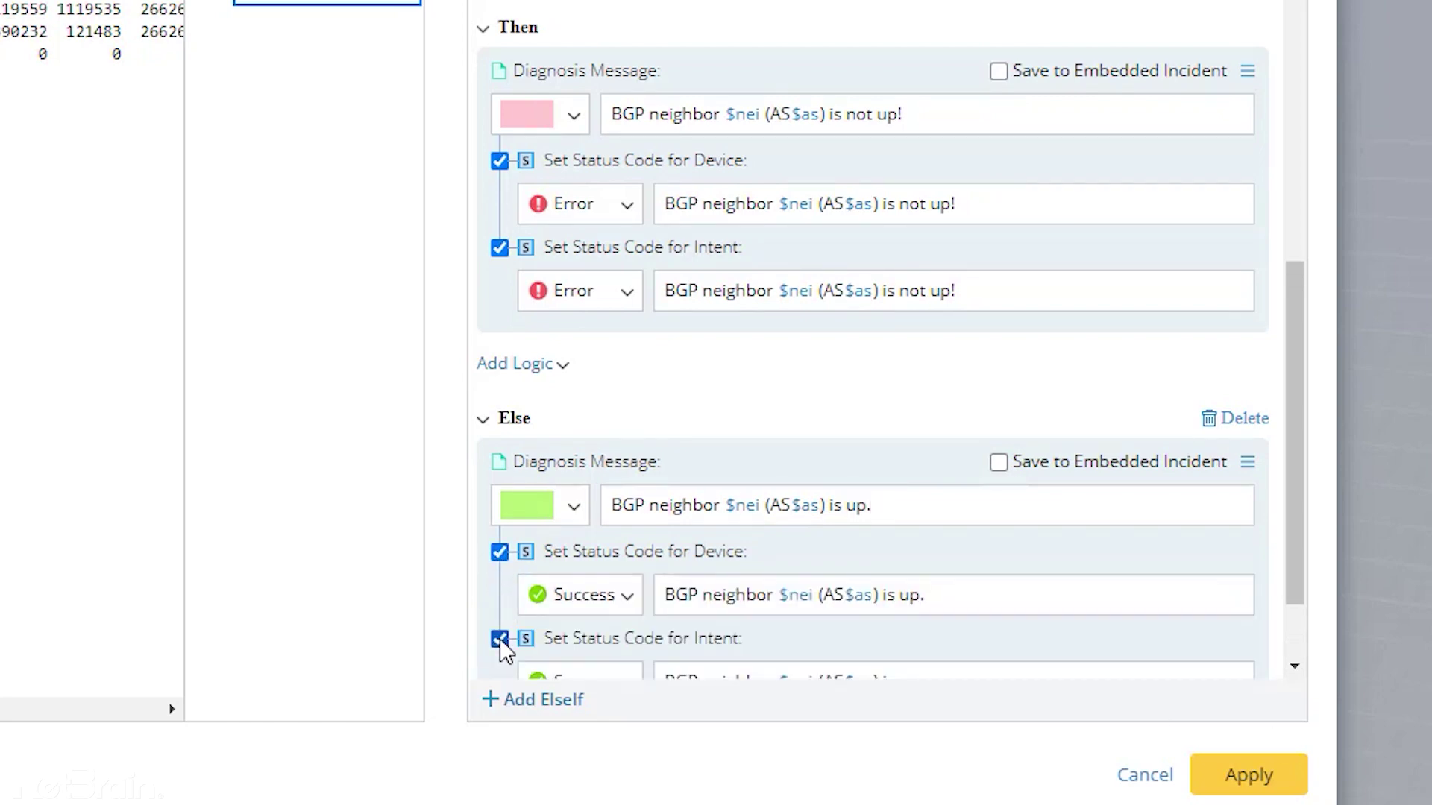
pyautogui.moveTo(1291, 538); pyautogui.dragTo(1285, 648)
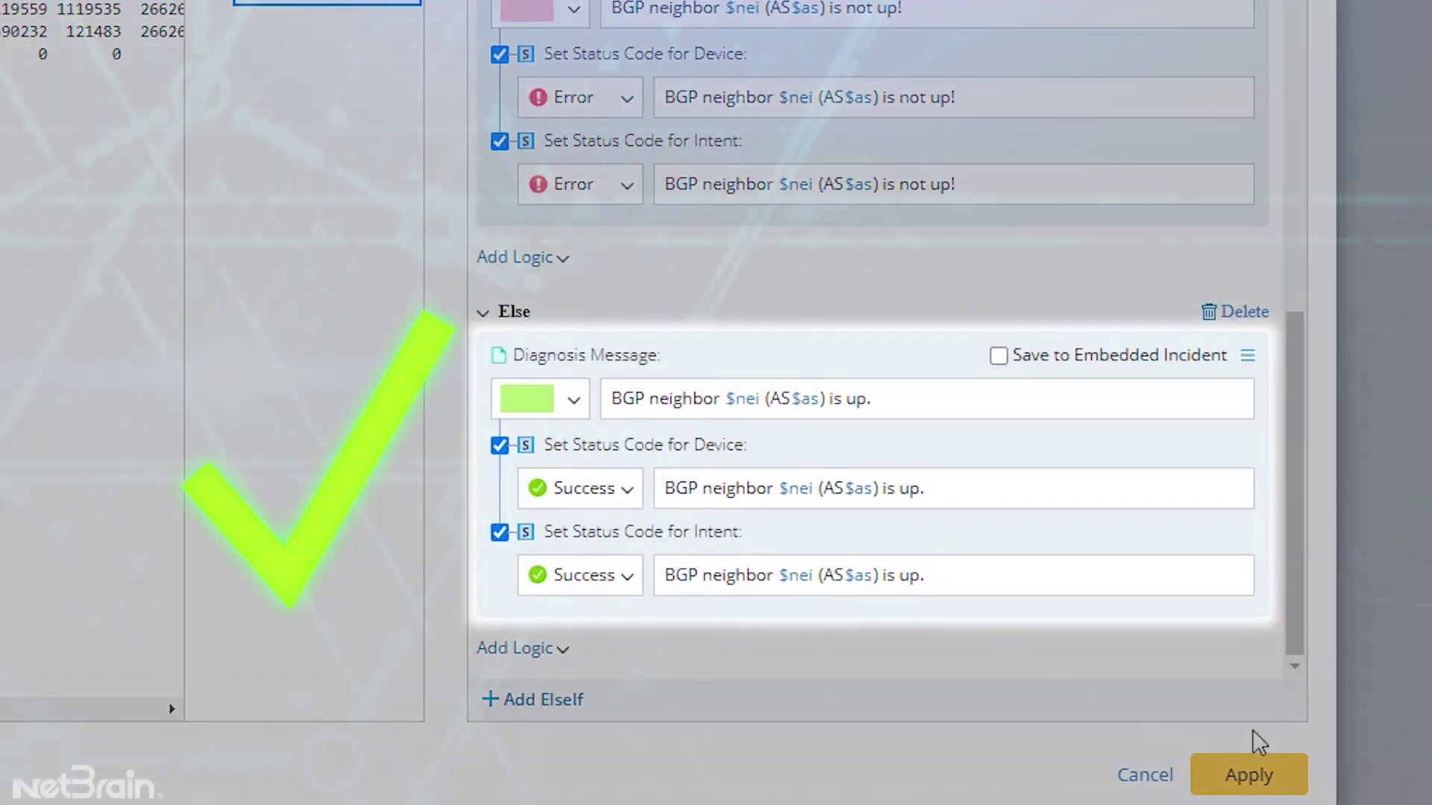
pyautogui.click(1250, 775)
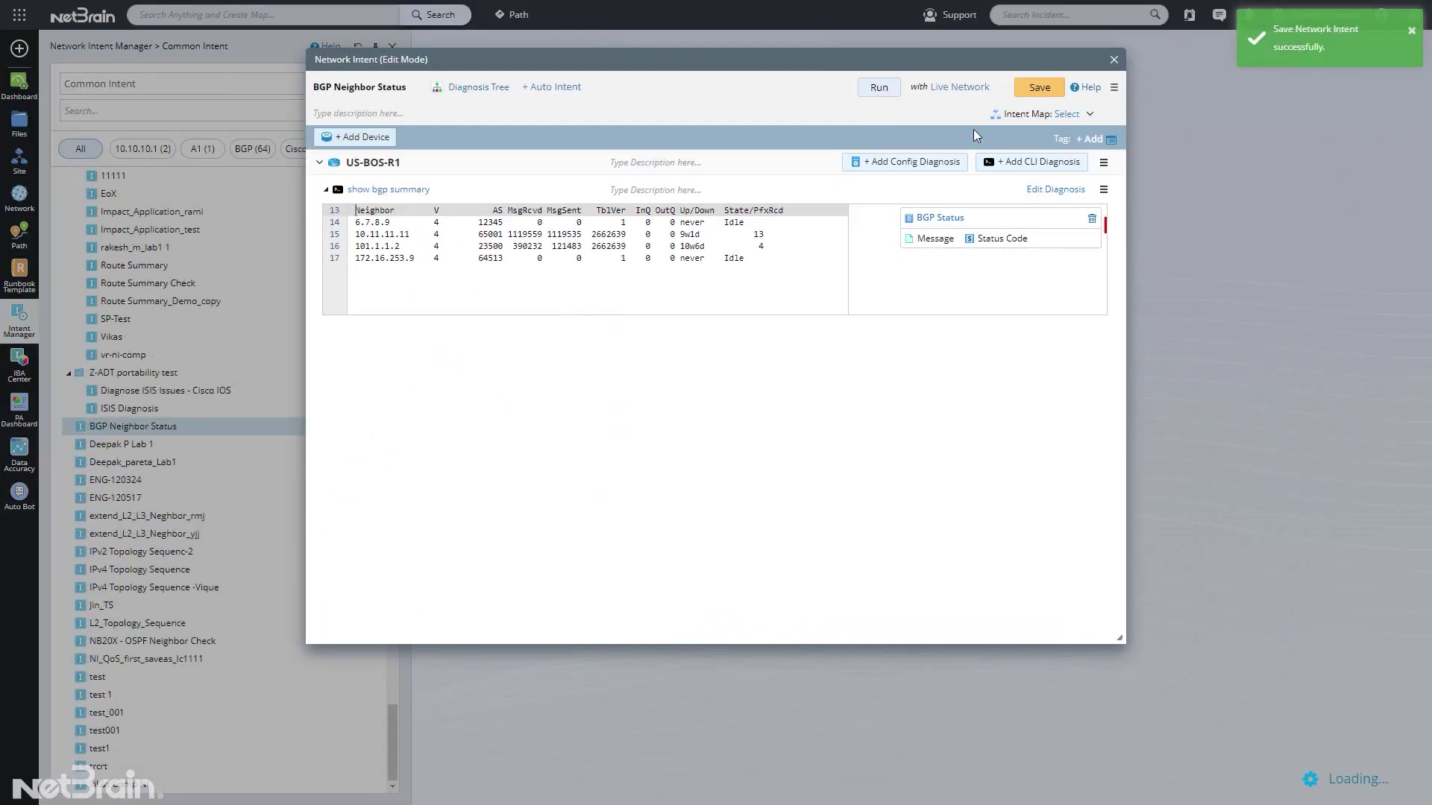
# - Reopen the CLI Command Diagnosis of the BGP Neighbor Status intent for editing
pyautogui.click(879, 88)
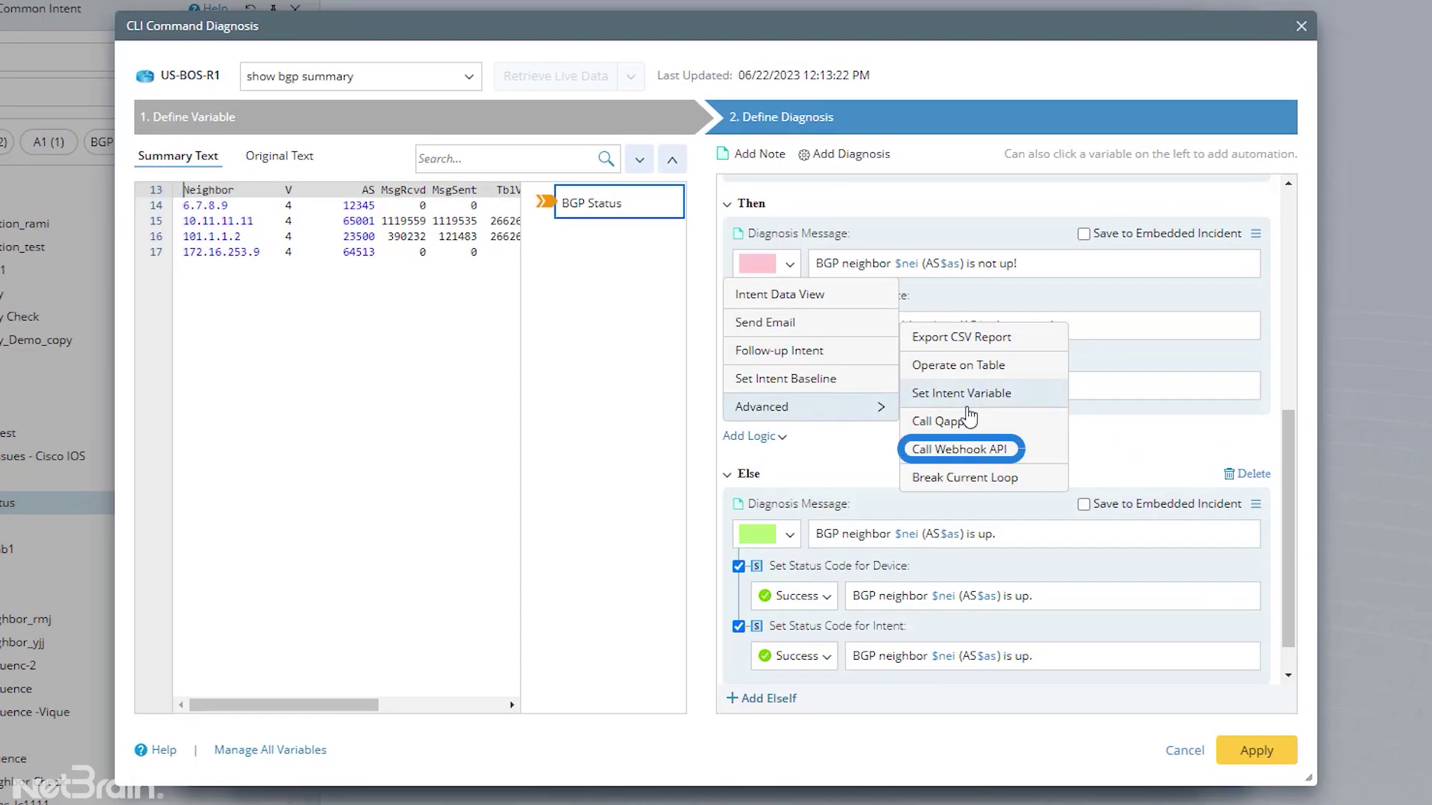
# - Call the [snow1749] Create Incident webhook when a BGP neighbor is down
pyautogui.click(959, 449)
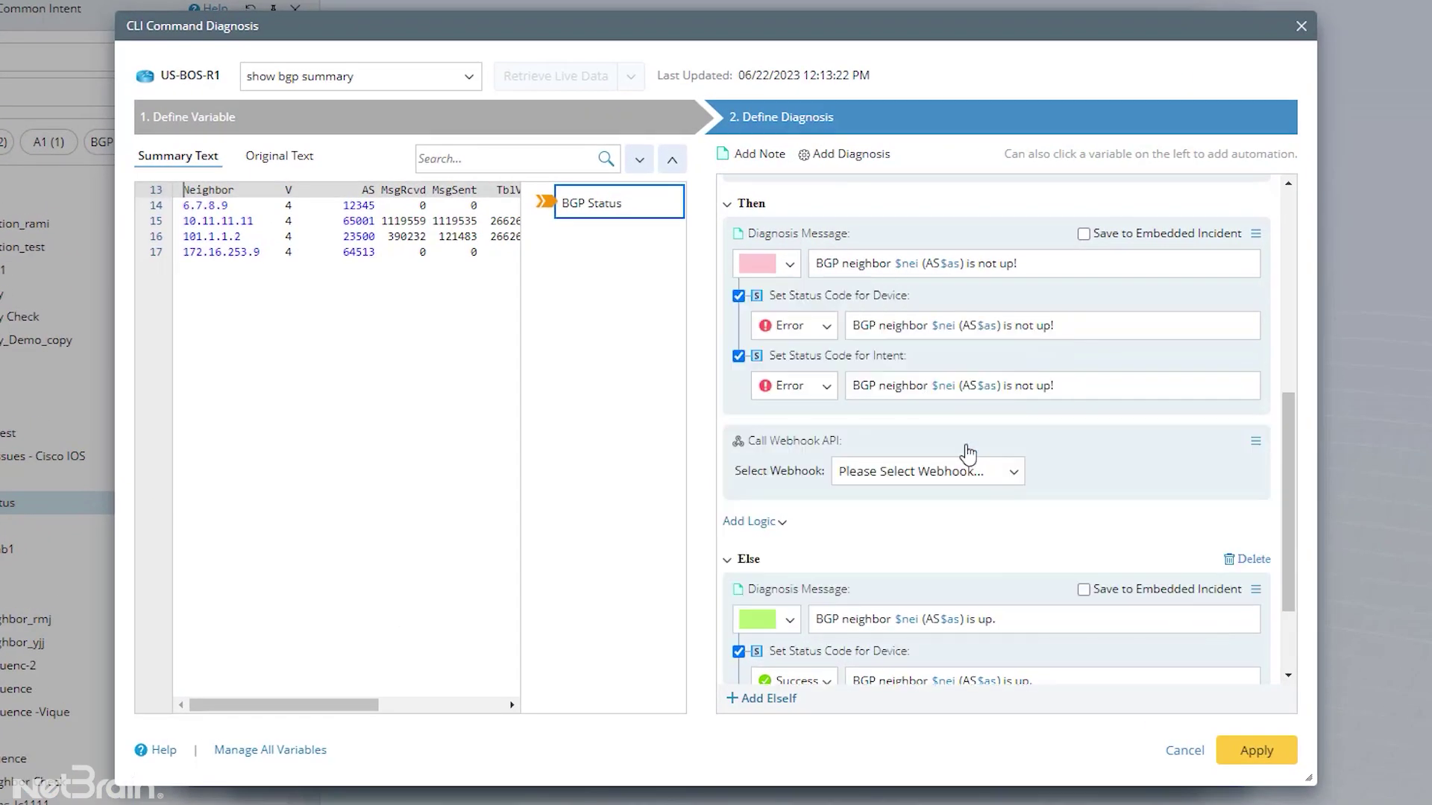
pyautogui.click(1015, 472)
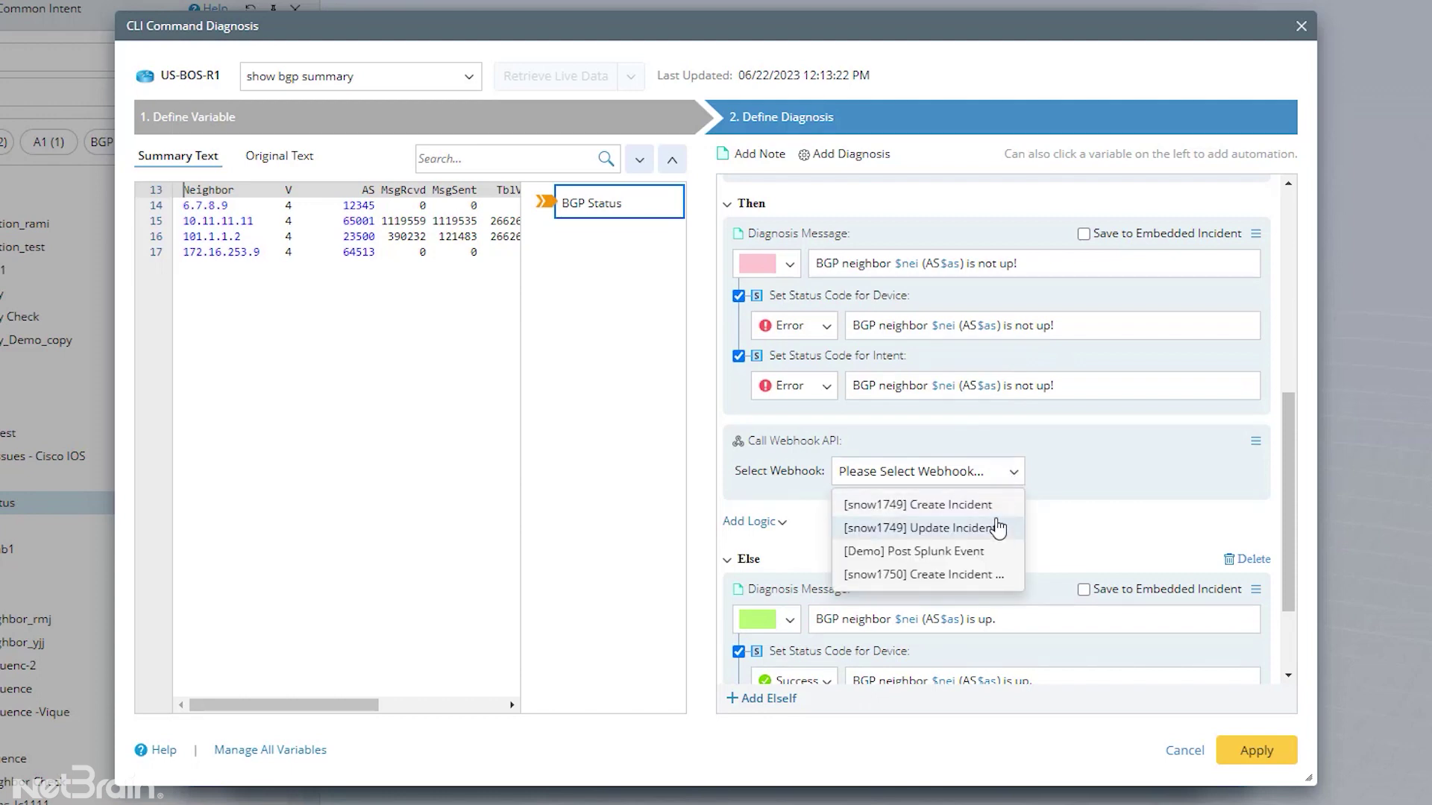
pyautogui.click(918, 505)
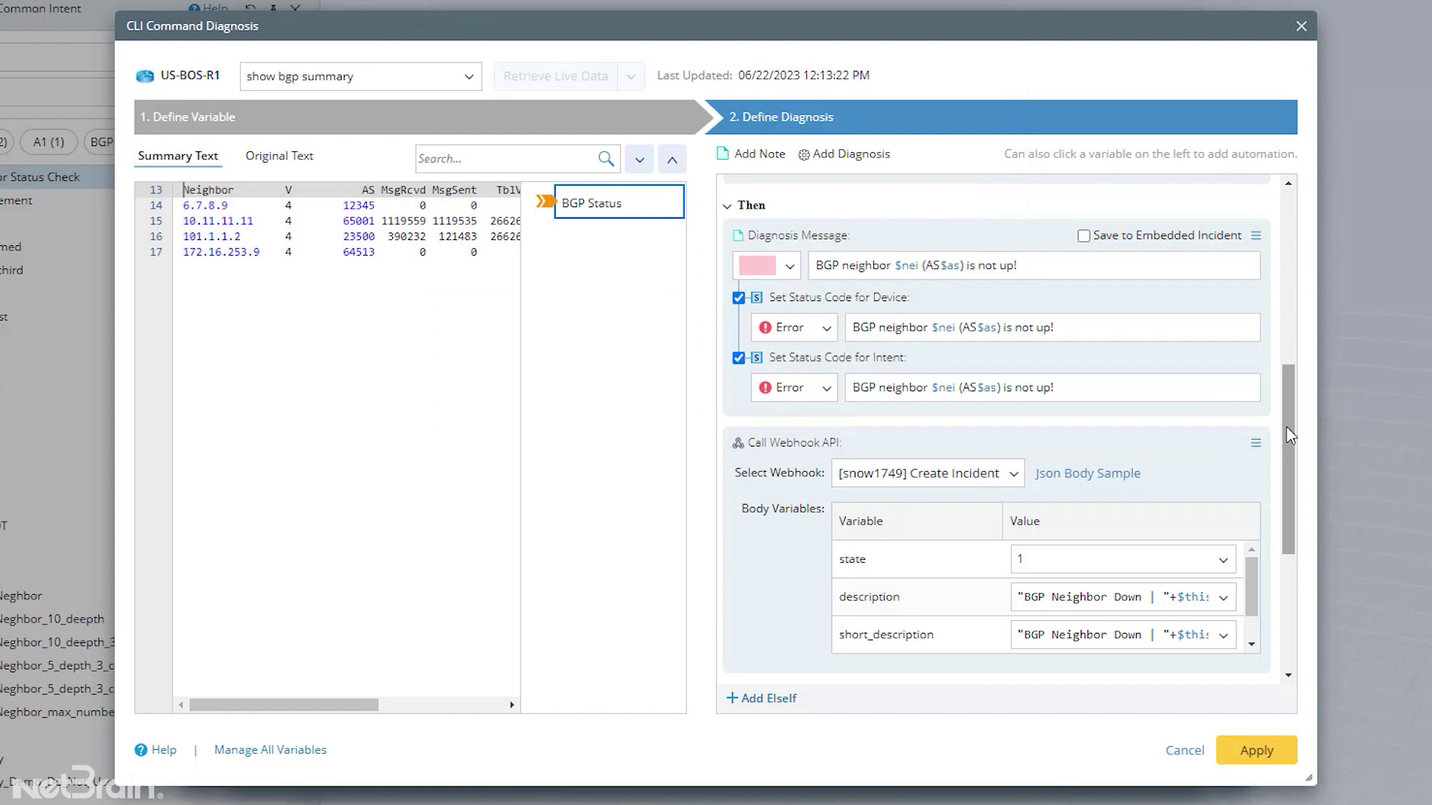
pyautogui.scroll(-3, 1287, 424)
pyautogui.scroll(-3, 1275, 432)
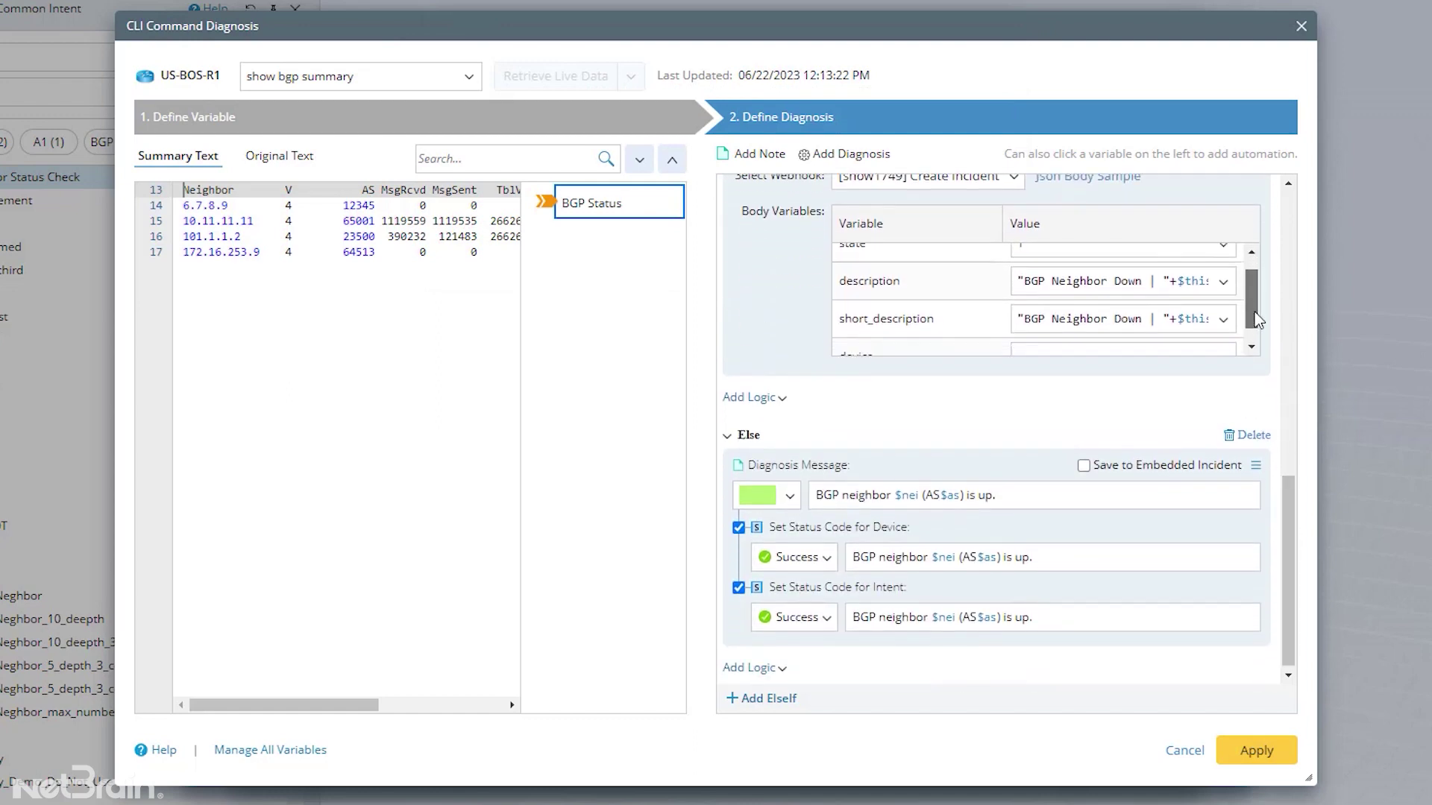
pyautogui.scroll(-2, 1252, 312)
# - Set the webhook's device body variable to this_device and close the diagnosis editor
pyautogui.click(1222, 338)
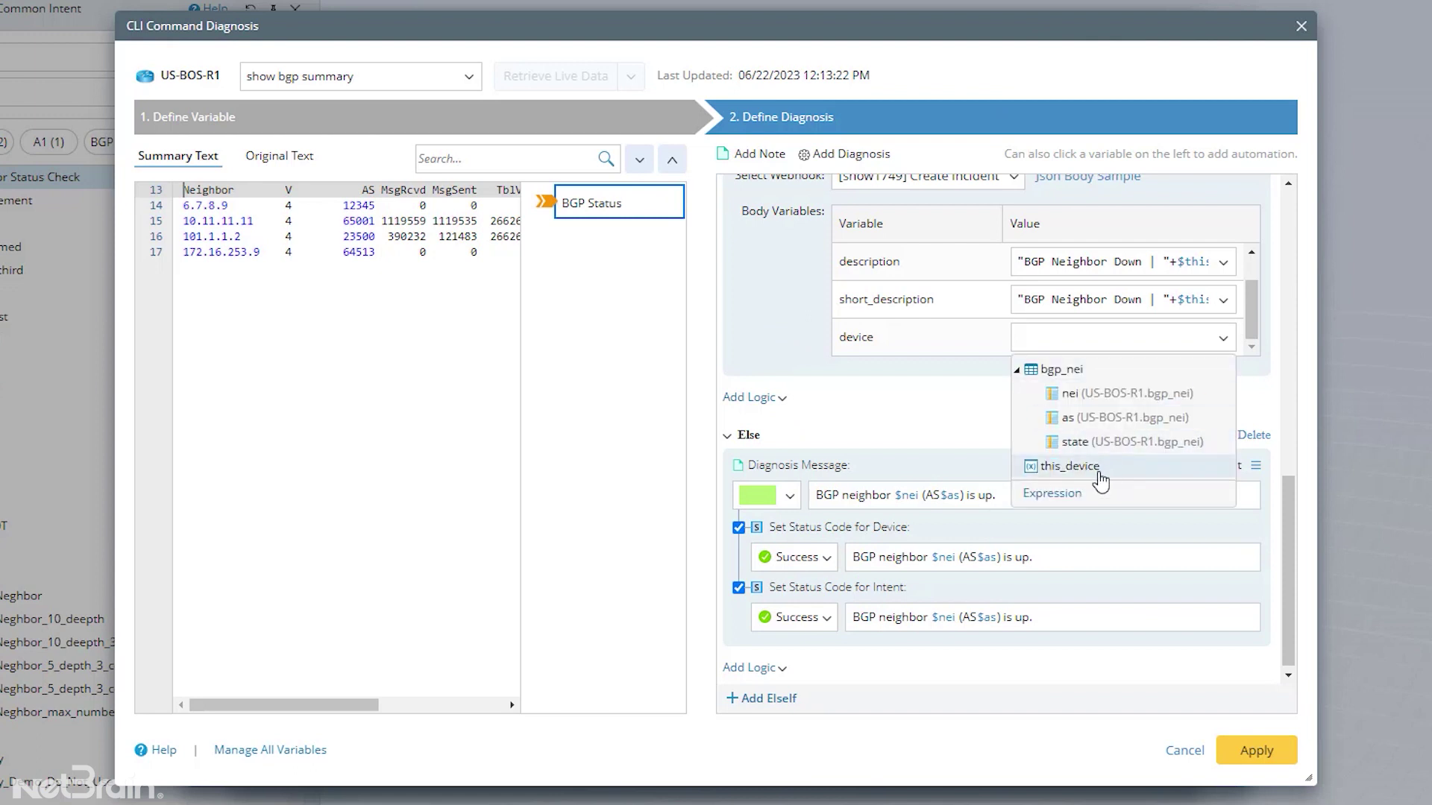
pyautogui.click(1075, 467)
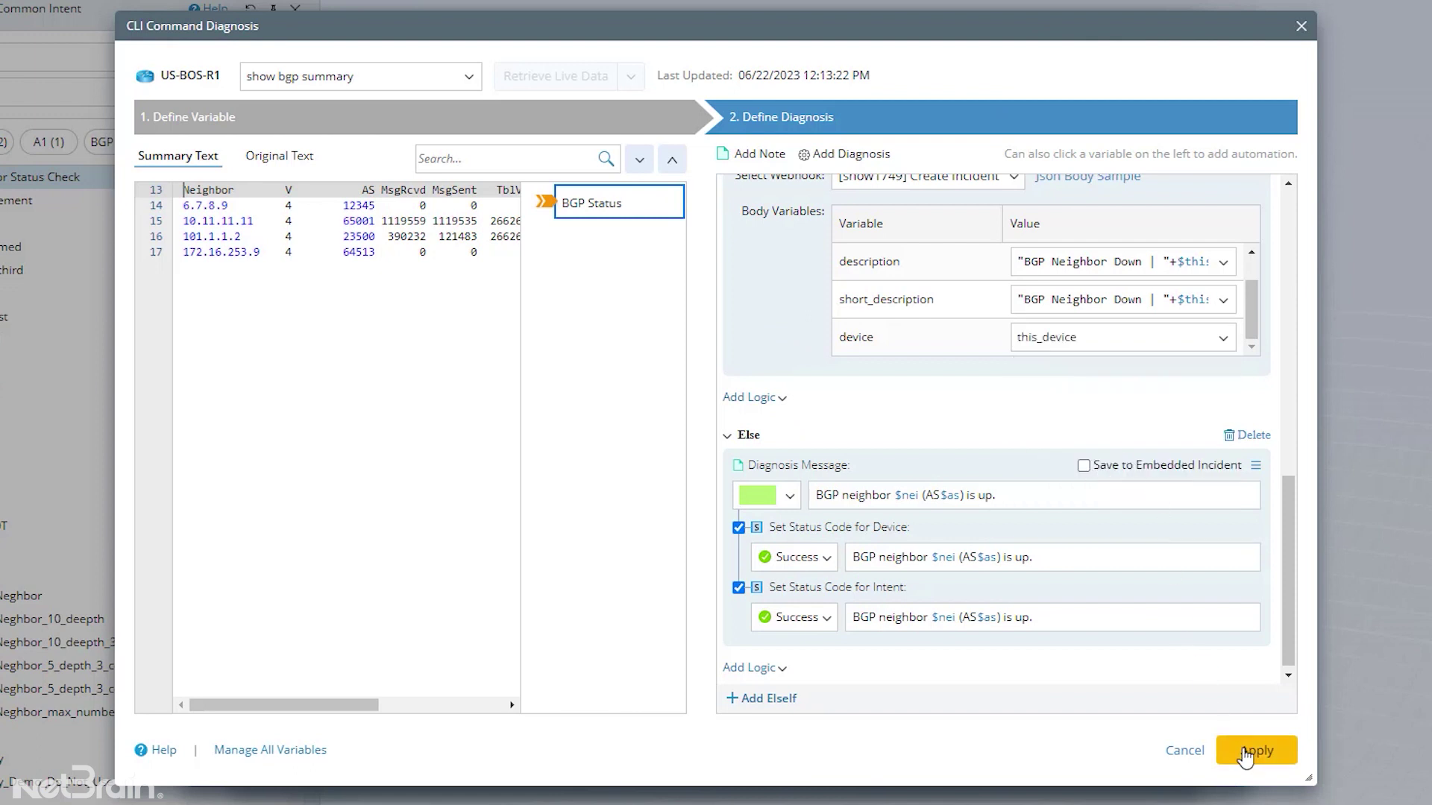
pyautogui.click(1302, 25)
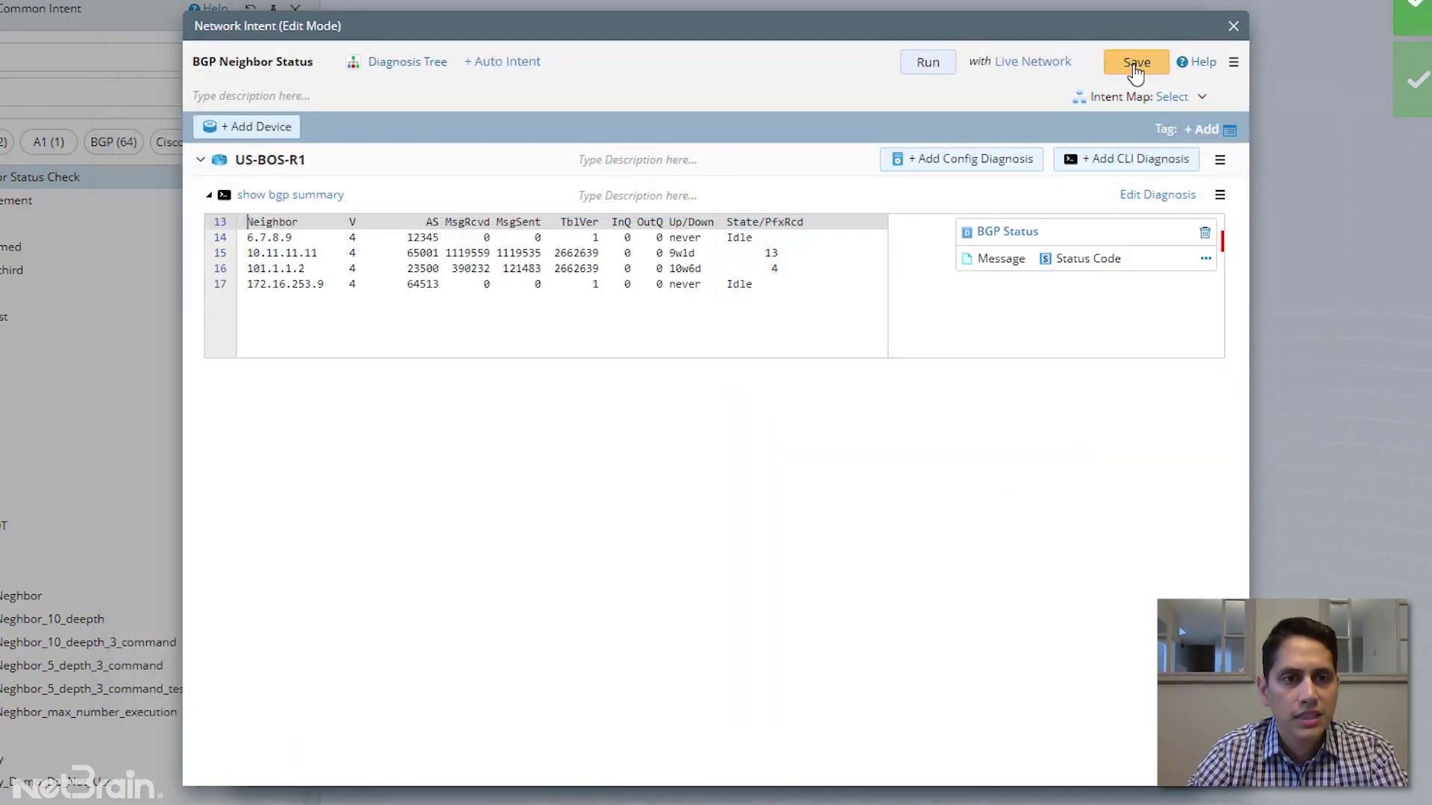
# - Run the intent with Live Network, creating incidents for neighbors 172.16.253.9 and 6.7.8.9
pyautogui.click(928, 63)
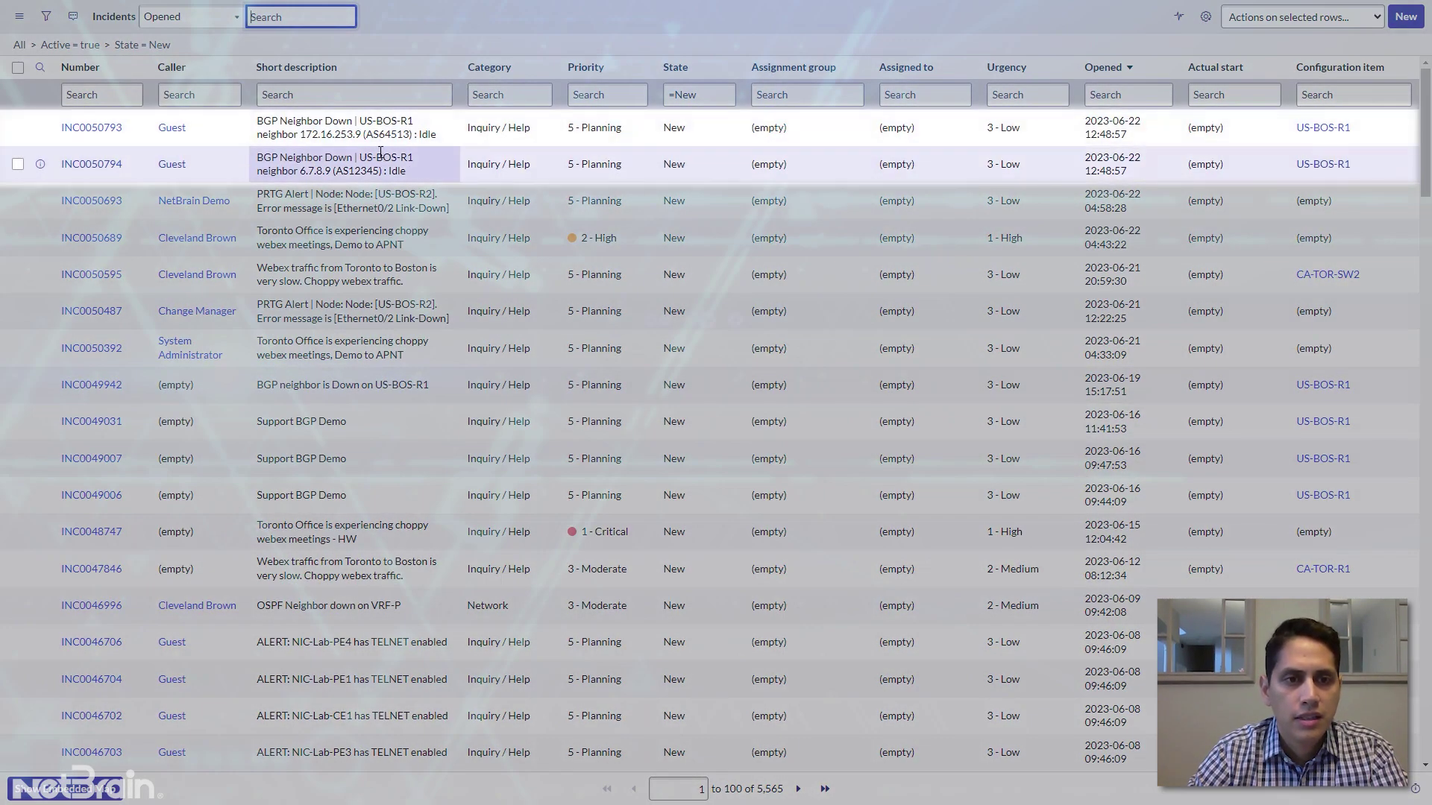
# - Inspect ServiceNow incident INC0050793: device US-BOS-R1, down neighbor 172.16.253.9
pyautogui.click(90, 126)
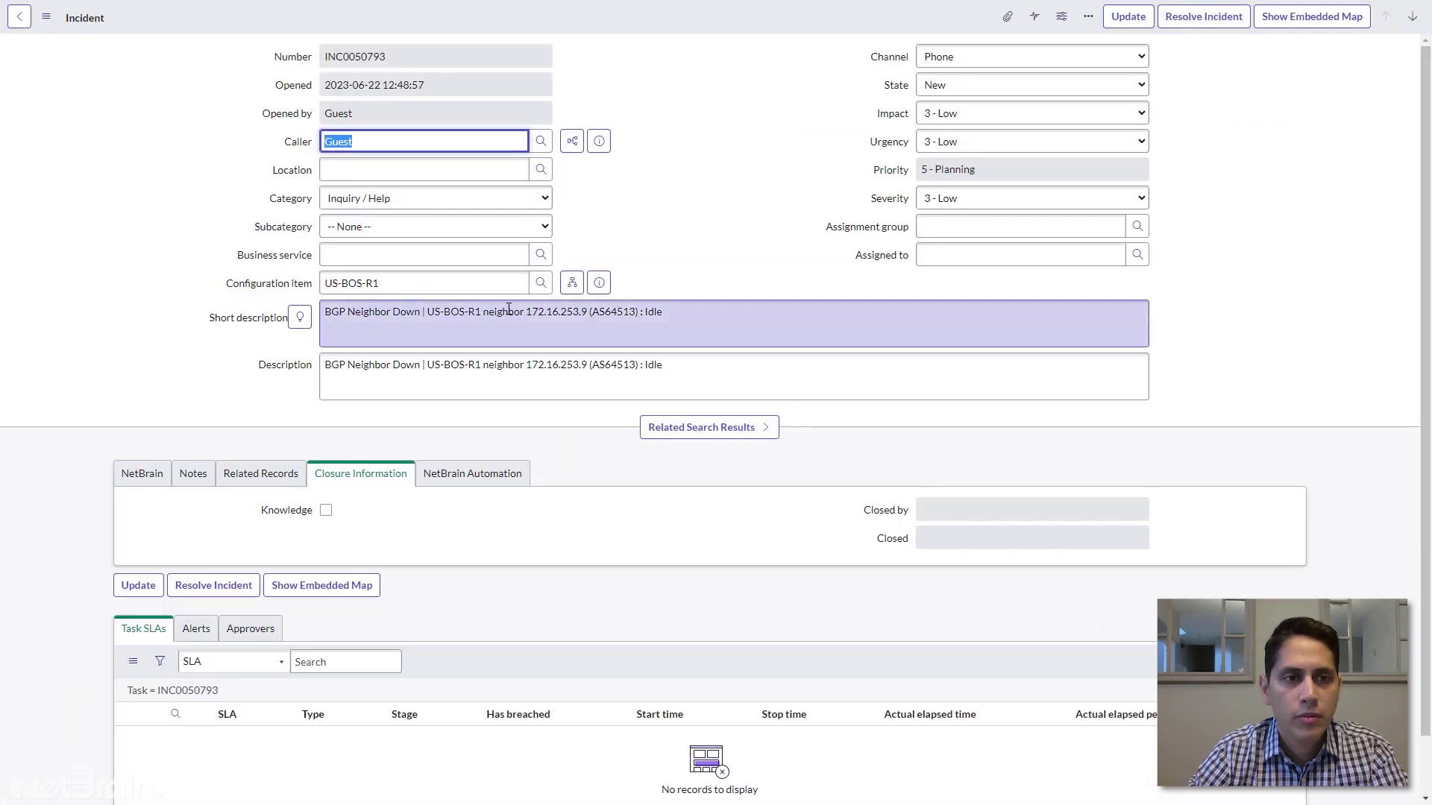
pyautogui.click(492, 282)
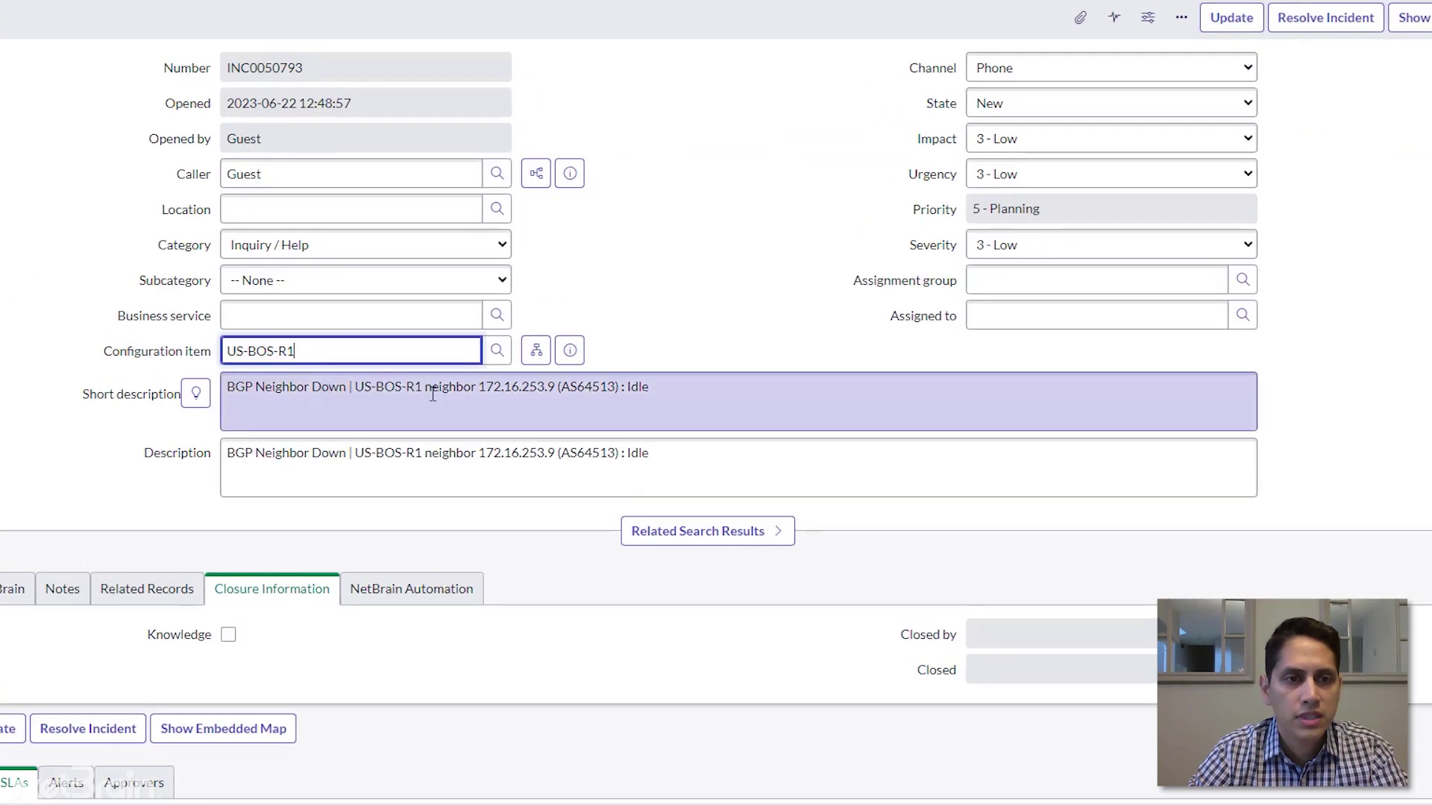
pyautogui.moveTo(478, 387); pyautogui.dragTo(521, 387)
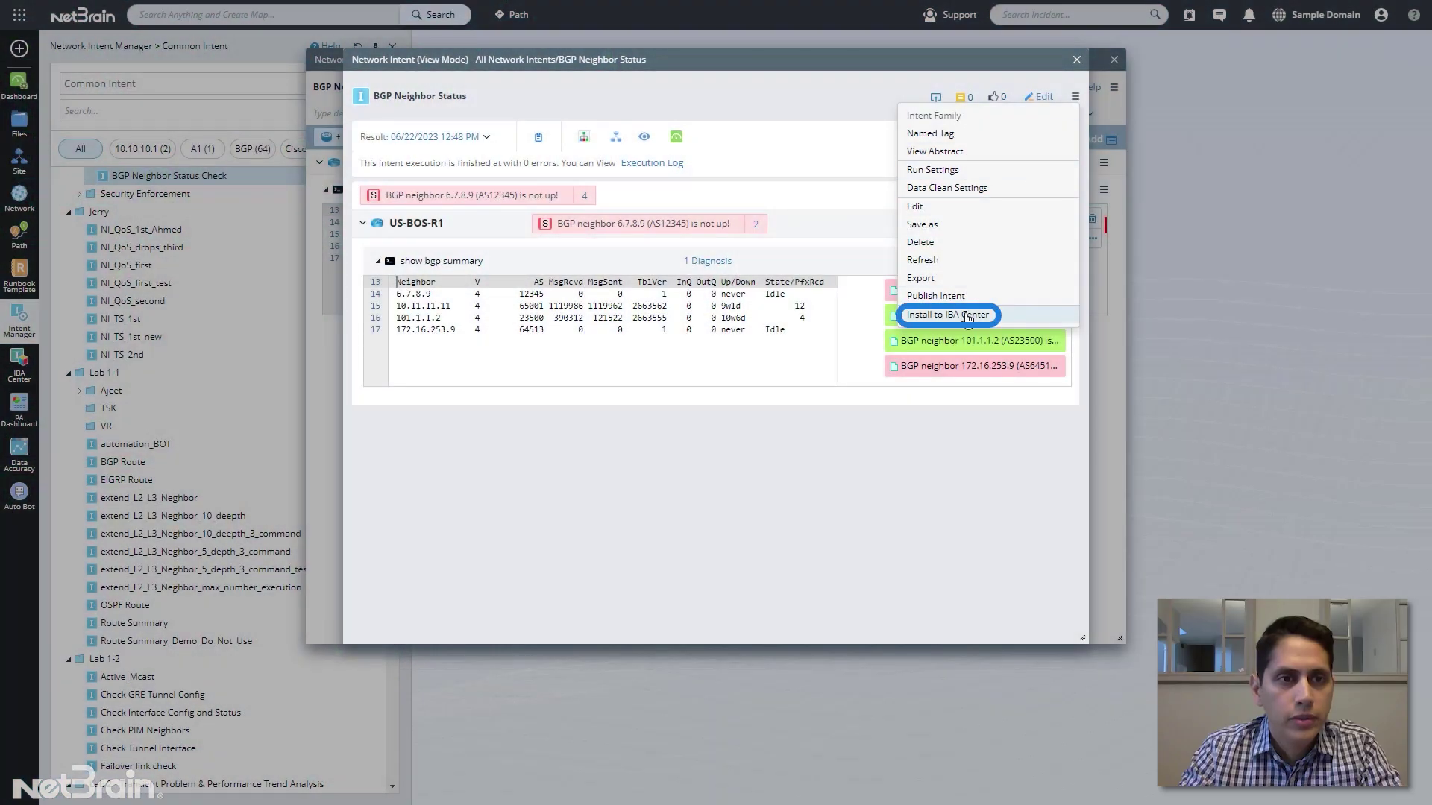
# - Install BGP Neighbor Status to the IBA Center in Standalone intent mode
pyautogui.click(969, 317)
pyautogui.click(804, 165)
pyautogui.click(644, 209)
pyautogui.click(885, 203)
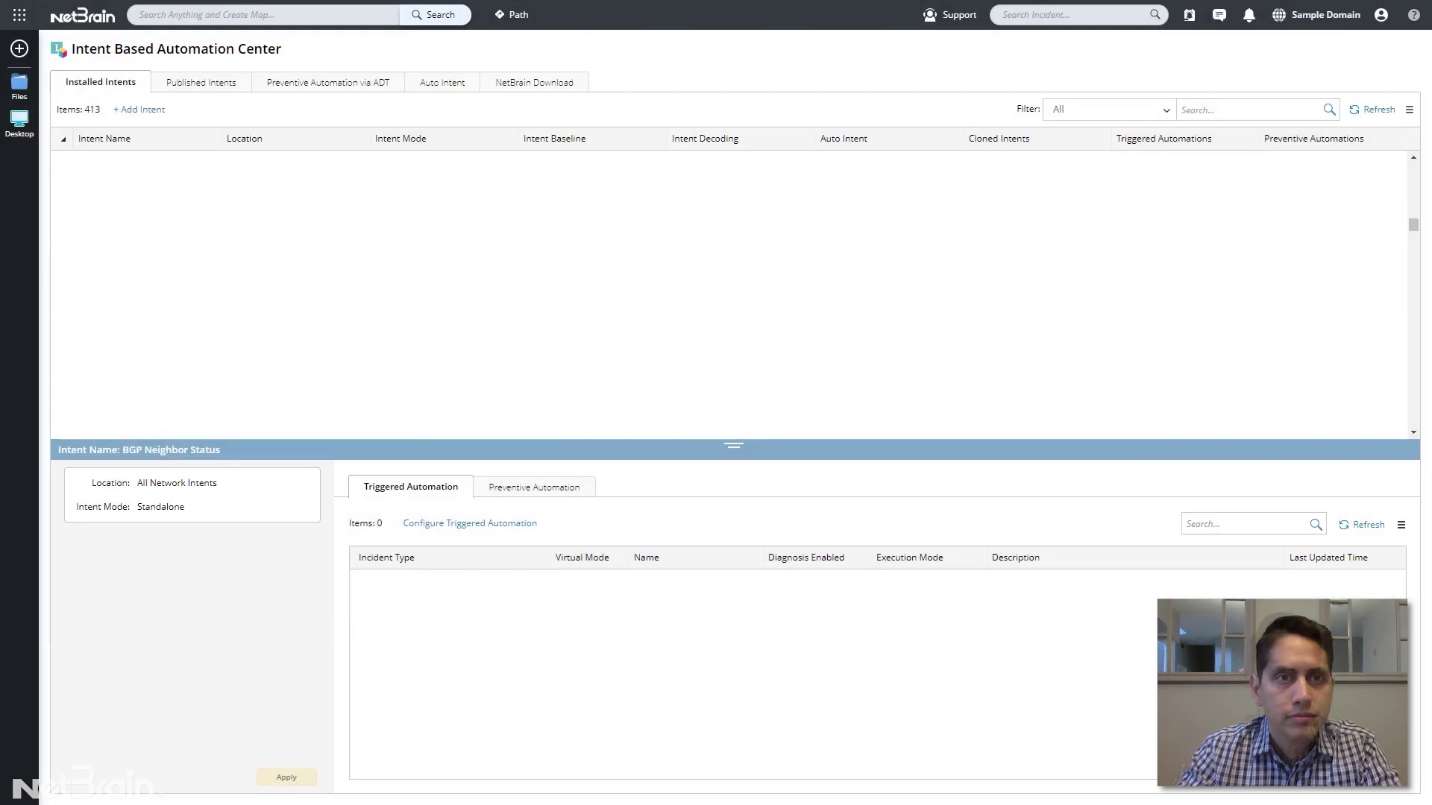
# - Configure preventive automation with High Frequency as the batch-added triggering probe
pyautogui.click(534, 488)
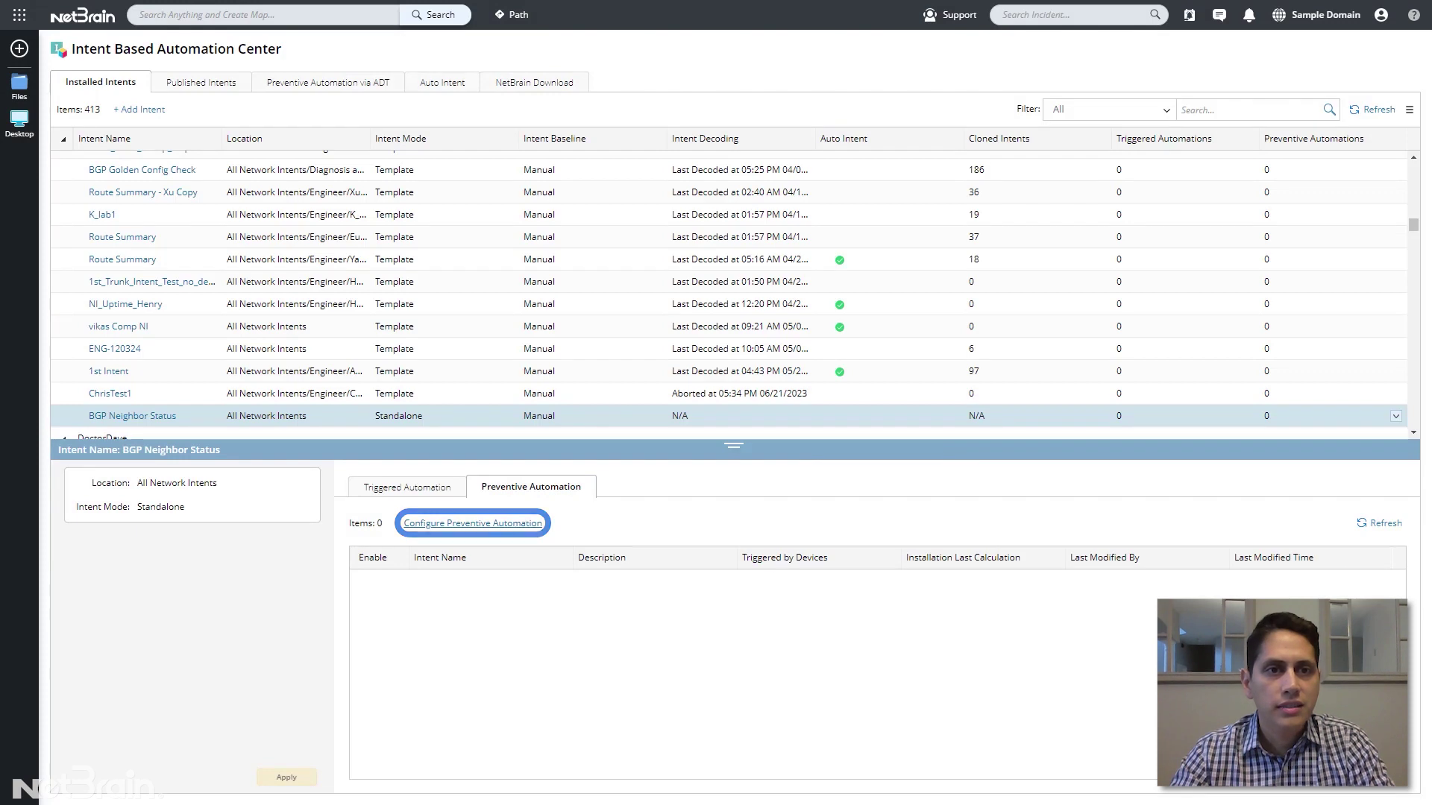
pyautogui.click(533, 522)
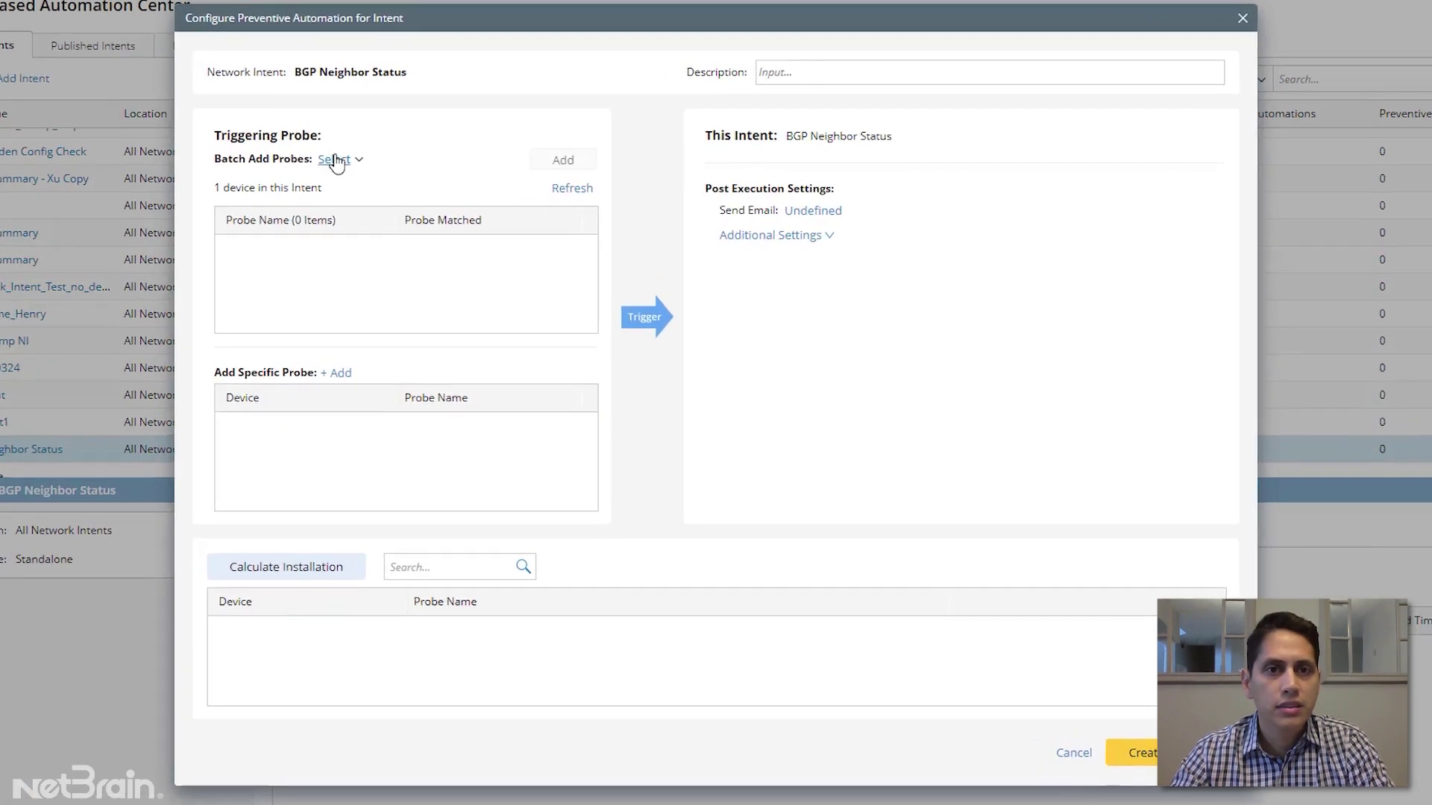
pyautogui.click(337, 160)
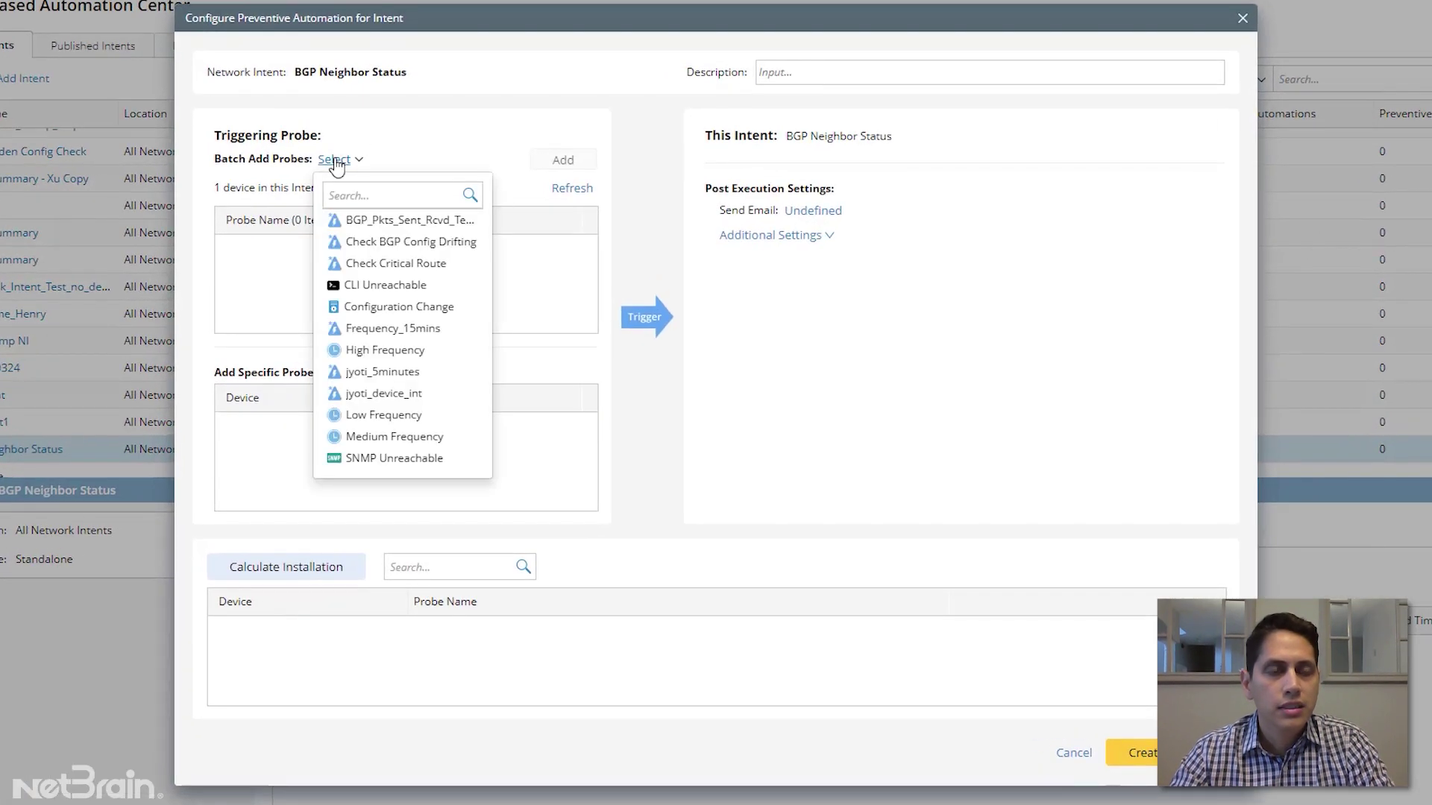
pyautogui.click(385, 351)
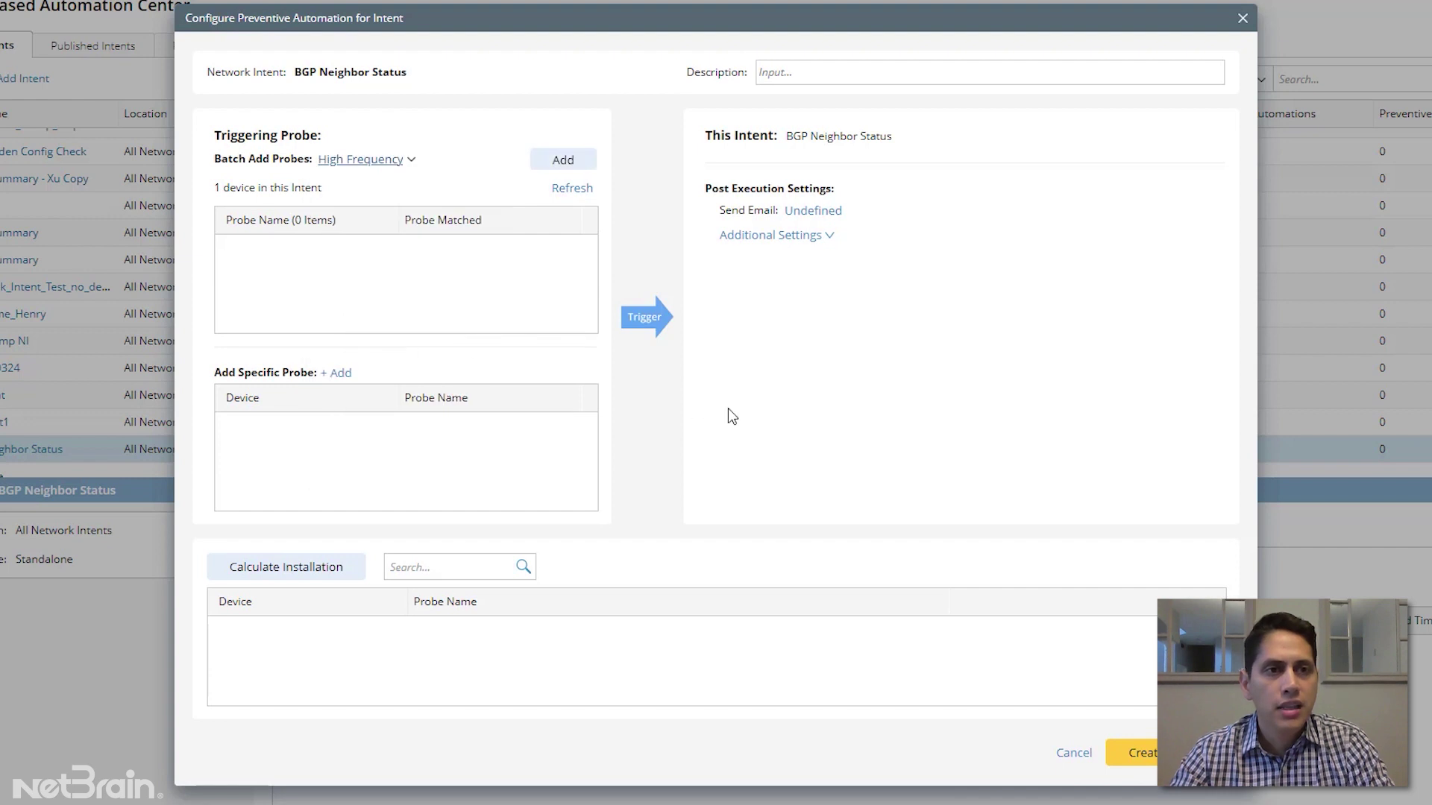
# - Enable and save email notification with a recipient address, then view Prevent Network Outages
pyautogui.click(821, 213)
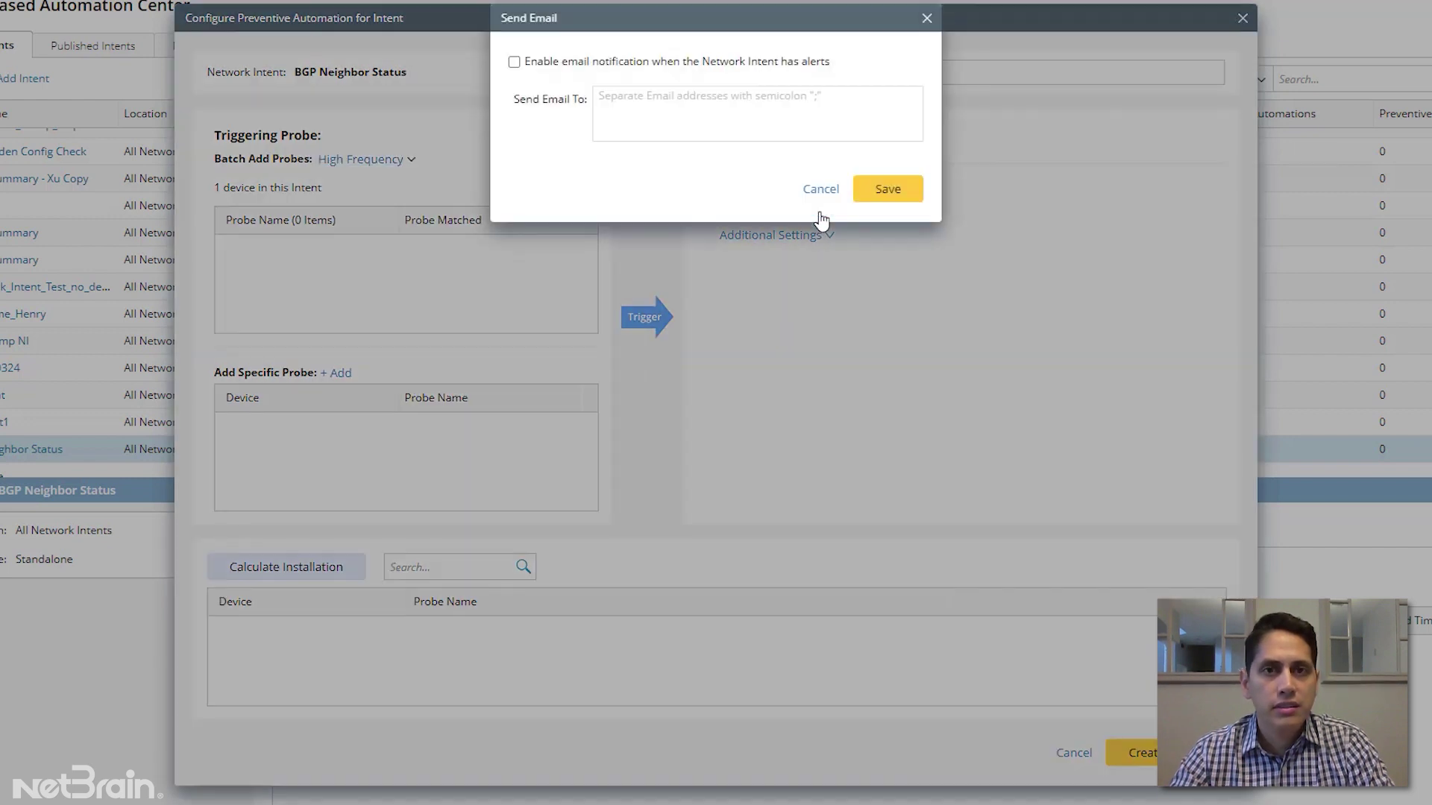
pyautogui.click(515, 61)
pyautogui.click(671, 111)
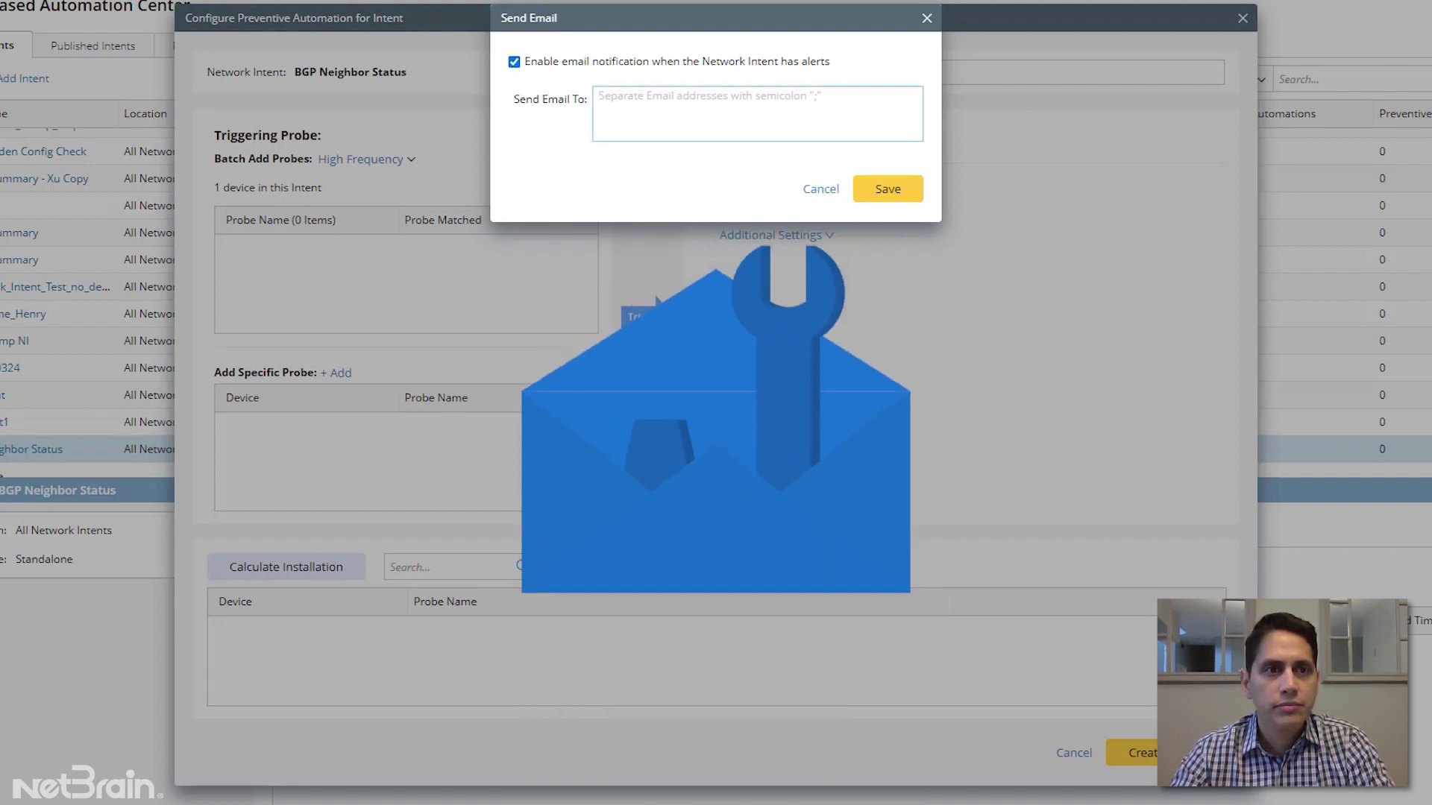
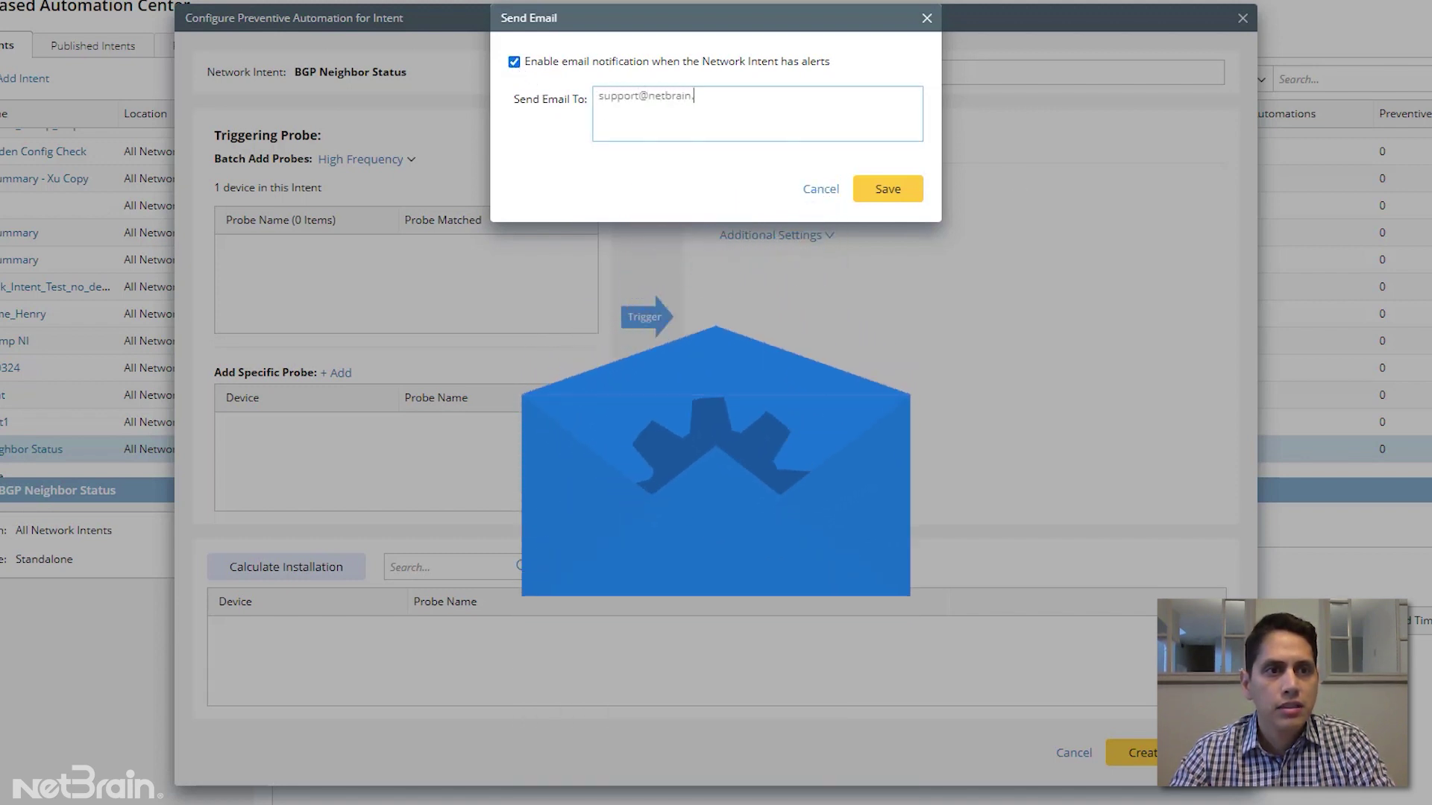
pyautogui.click(888, 188)
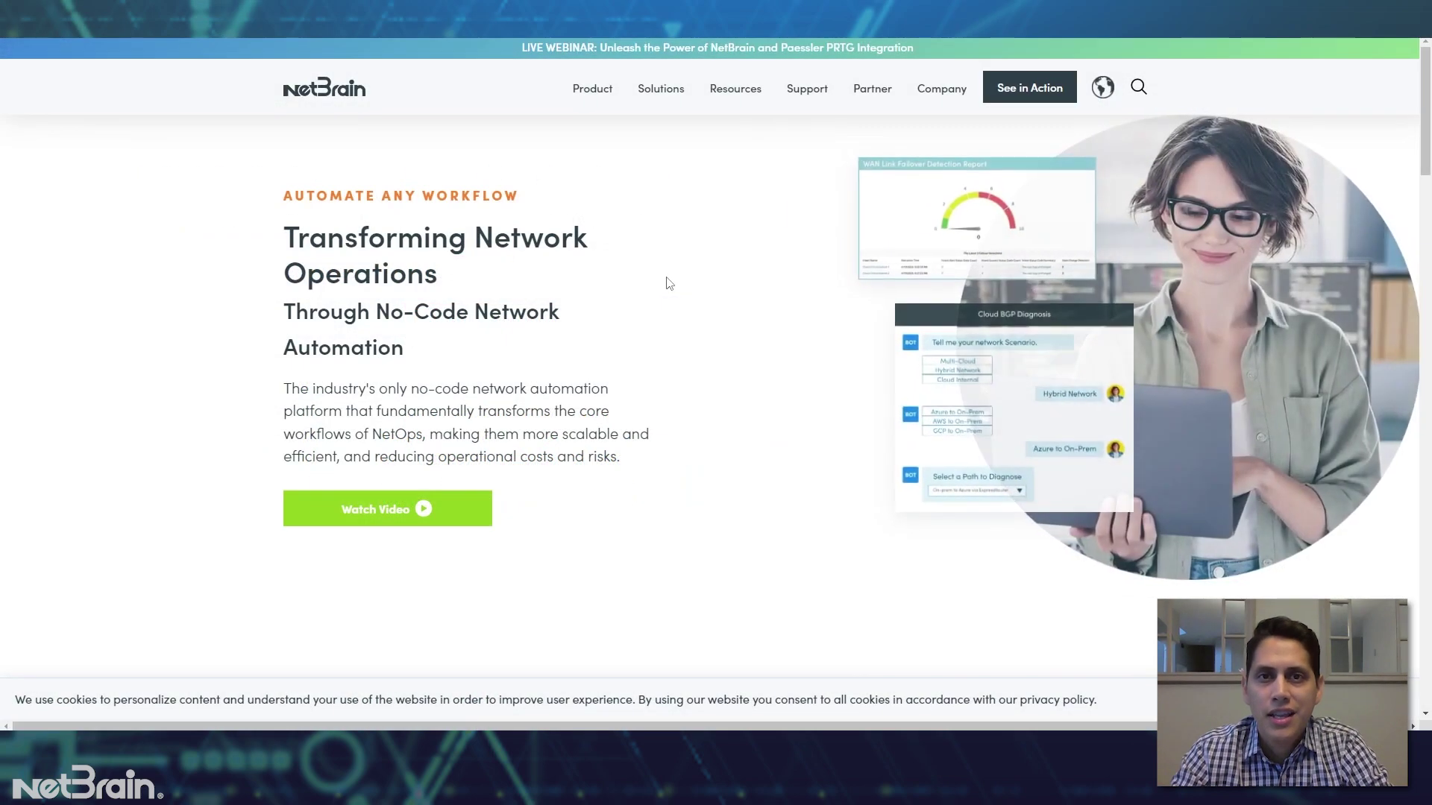
pyautogui.moveTo(635, 78)
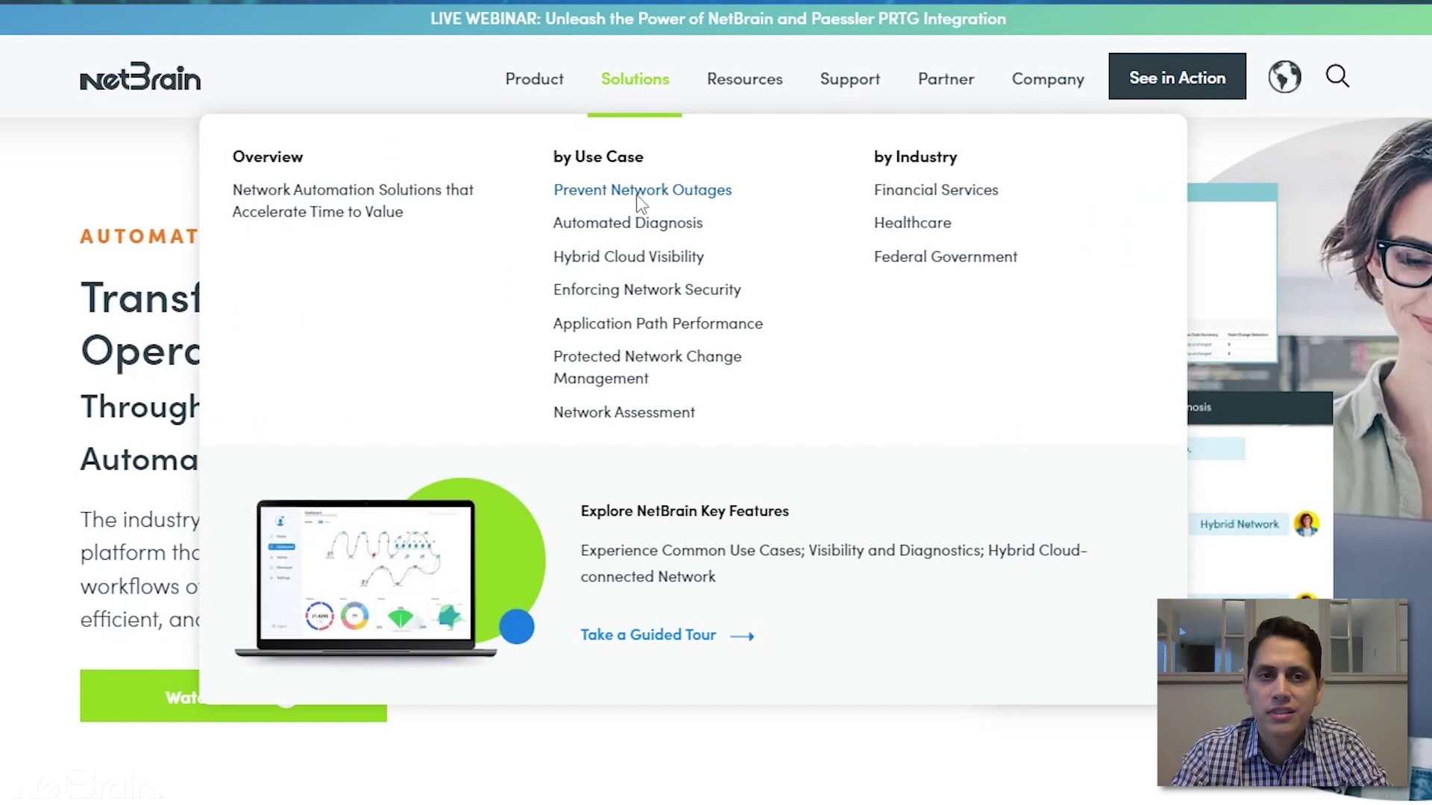
pyautogui.click(642, 190)
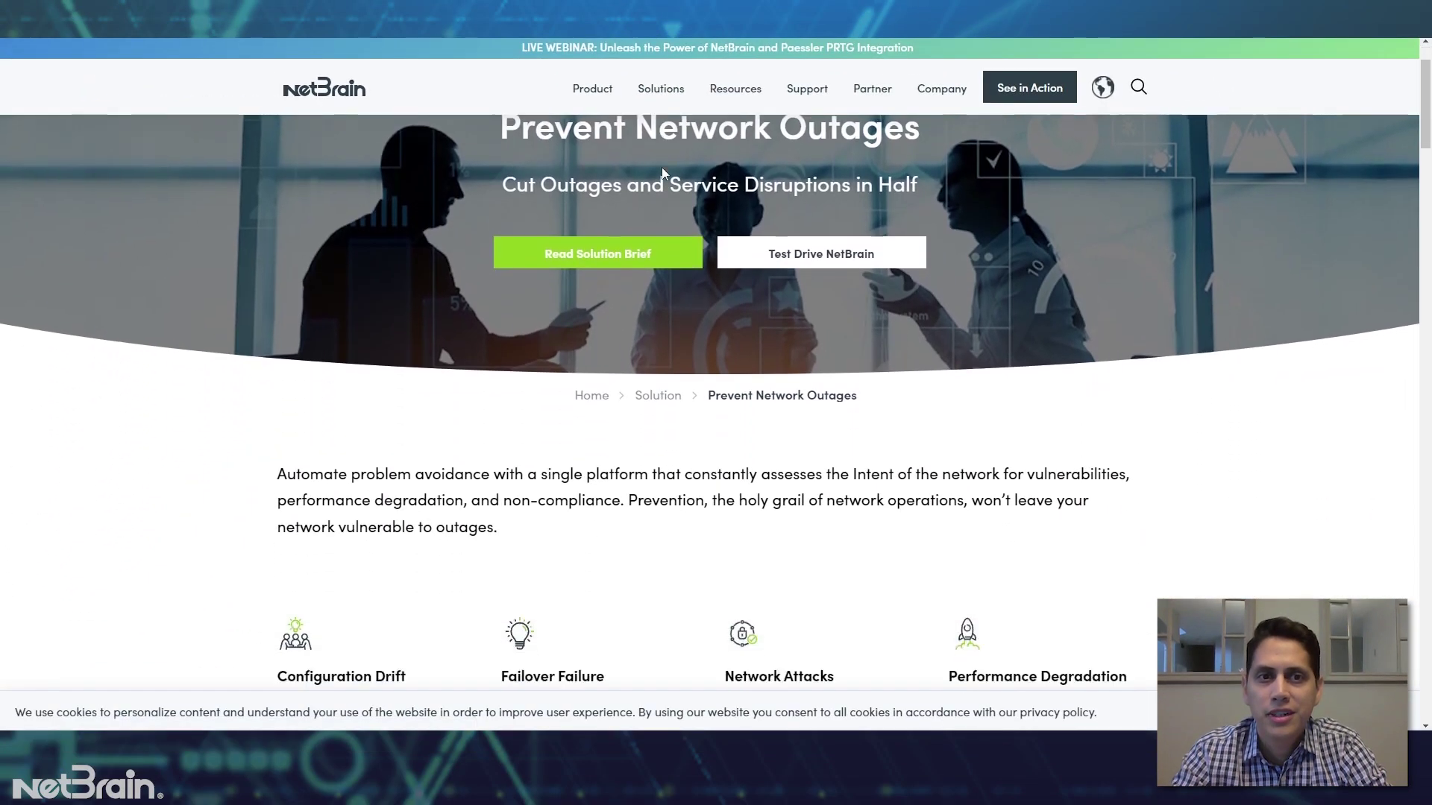